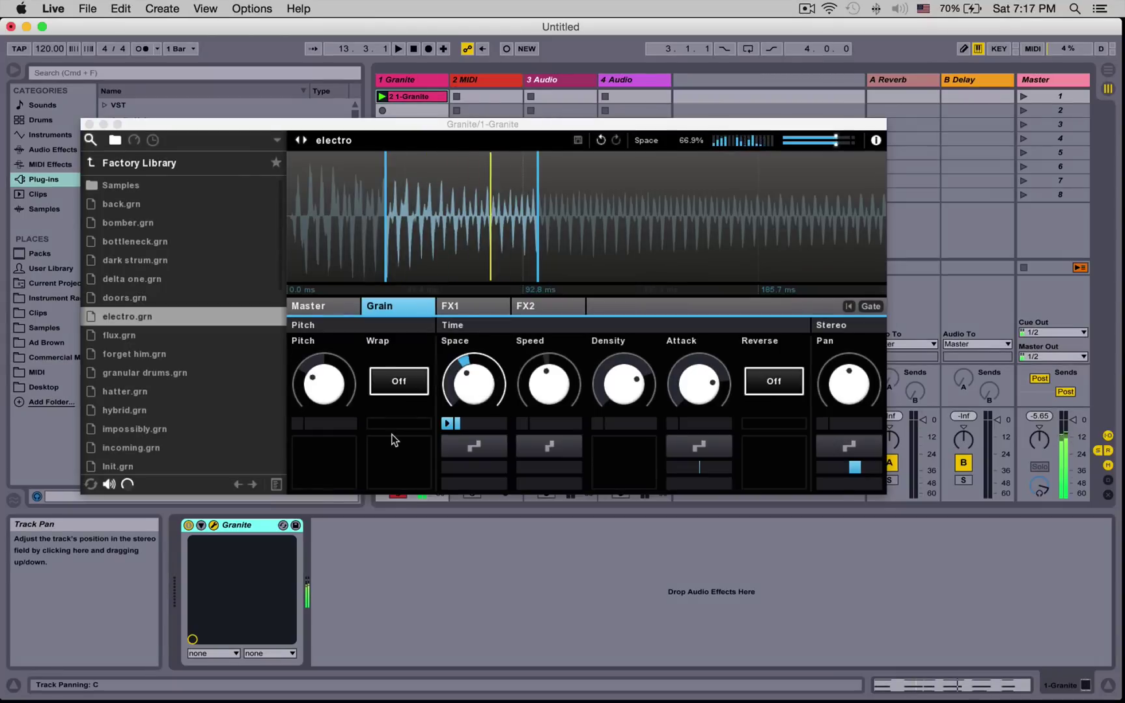
Step: Toggle Granite's browser pane off and back on, then show its Reset/Open/Save/Setup menu
{"action": "left_click", "coordinate": [91, 142]}
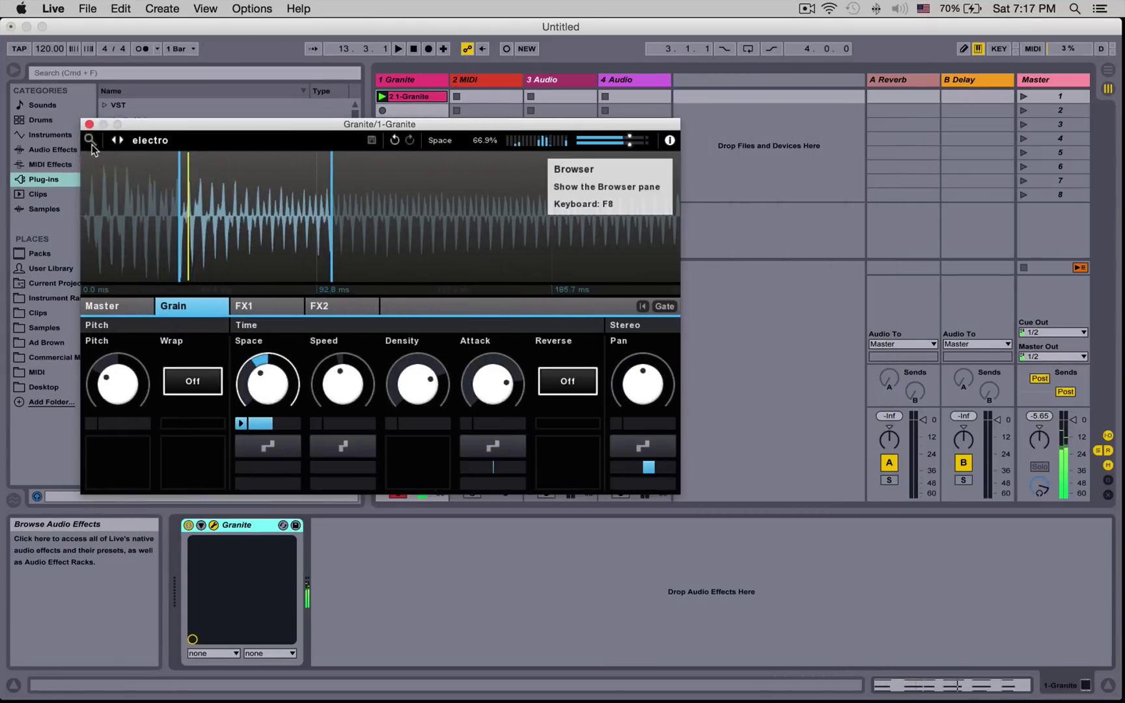
{"action": "left_click", "coordinate": [90, 142]}
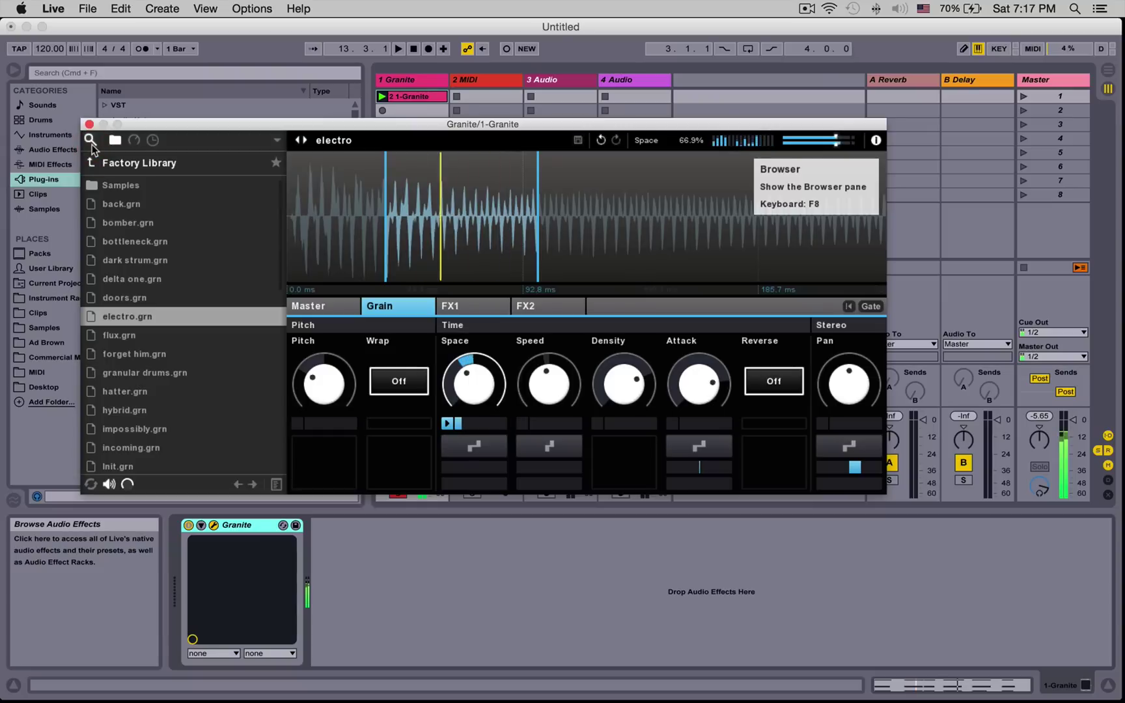
{"action": "left_click", "coordinate": [274, 141]}
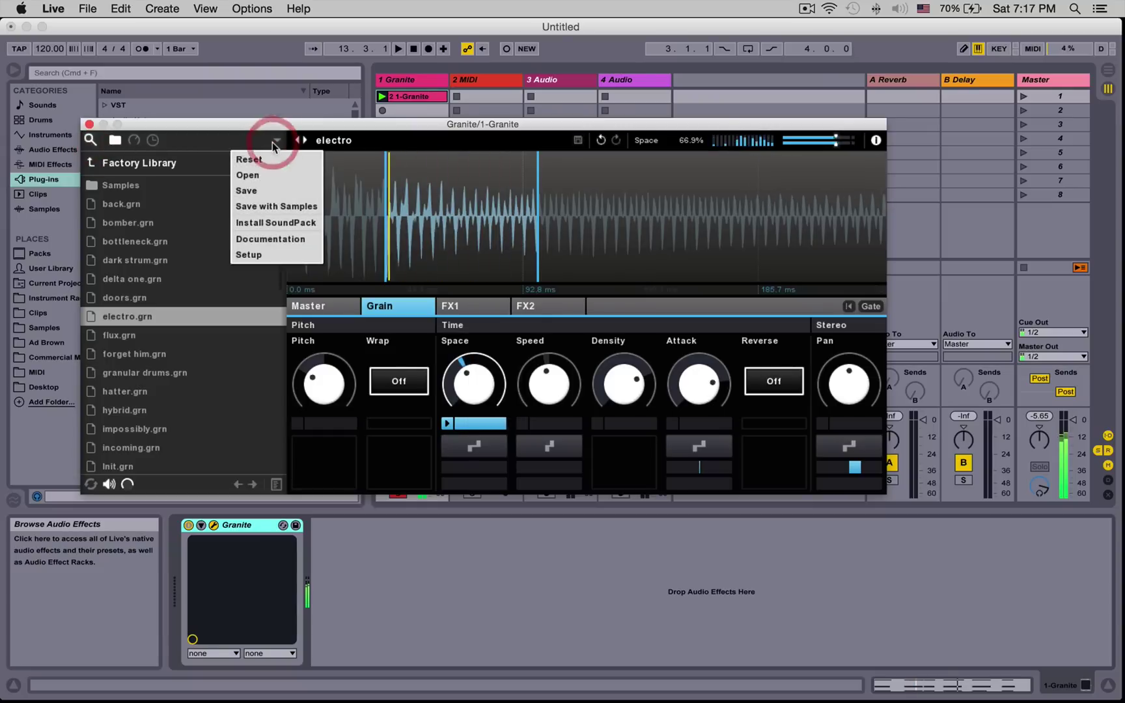
Step: In Granite Setup, try the Compact interface size, then set Extra Large and confirm
{"action": "left_click", "coordinate": [282, 254]}
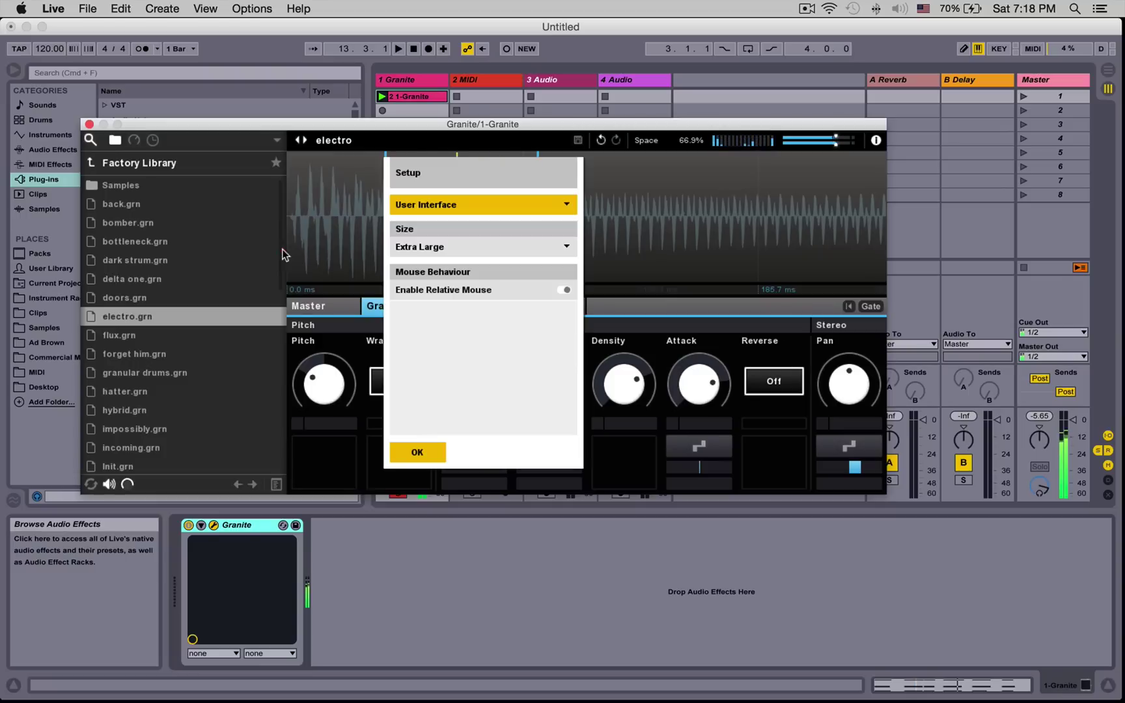
{"action": "left_click", "coordinate": [427, 251]}
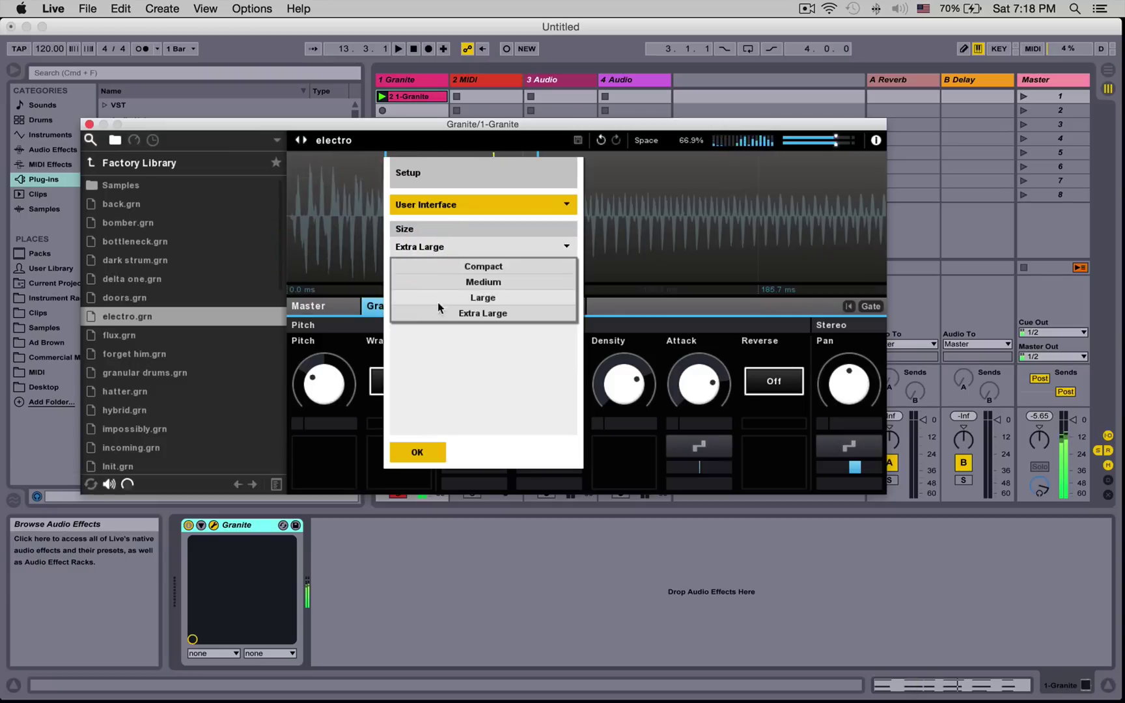
{"action": "left_click", "coordinate": [431, 266]}
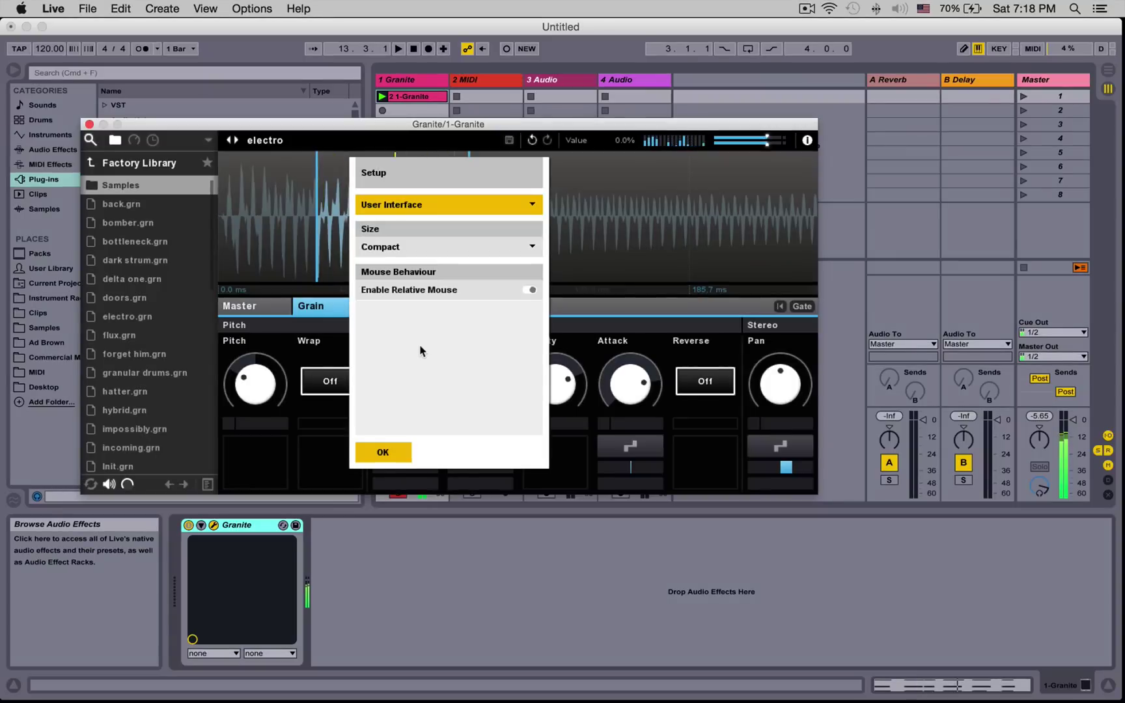
{"action": "left_click", "coordinate": [409, 248]}
{"action": "left_click", "coordinate": [413, 311]}
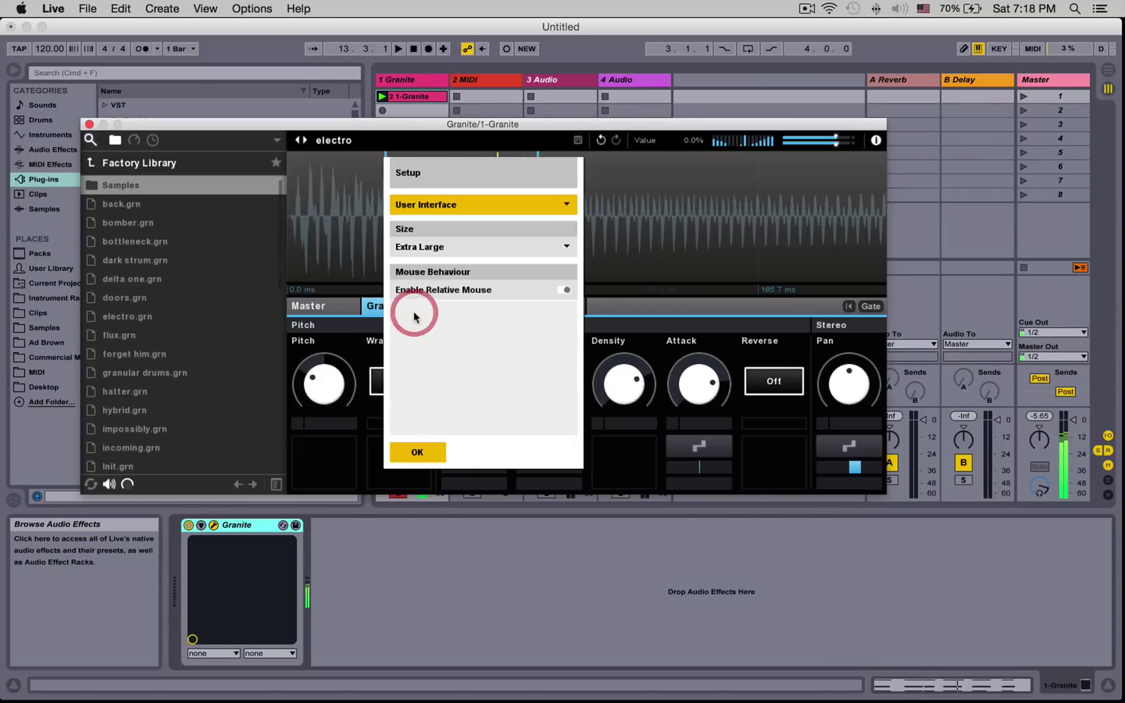
{"action": "left_click", "coordinate": [409, 453]}
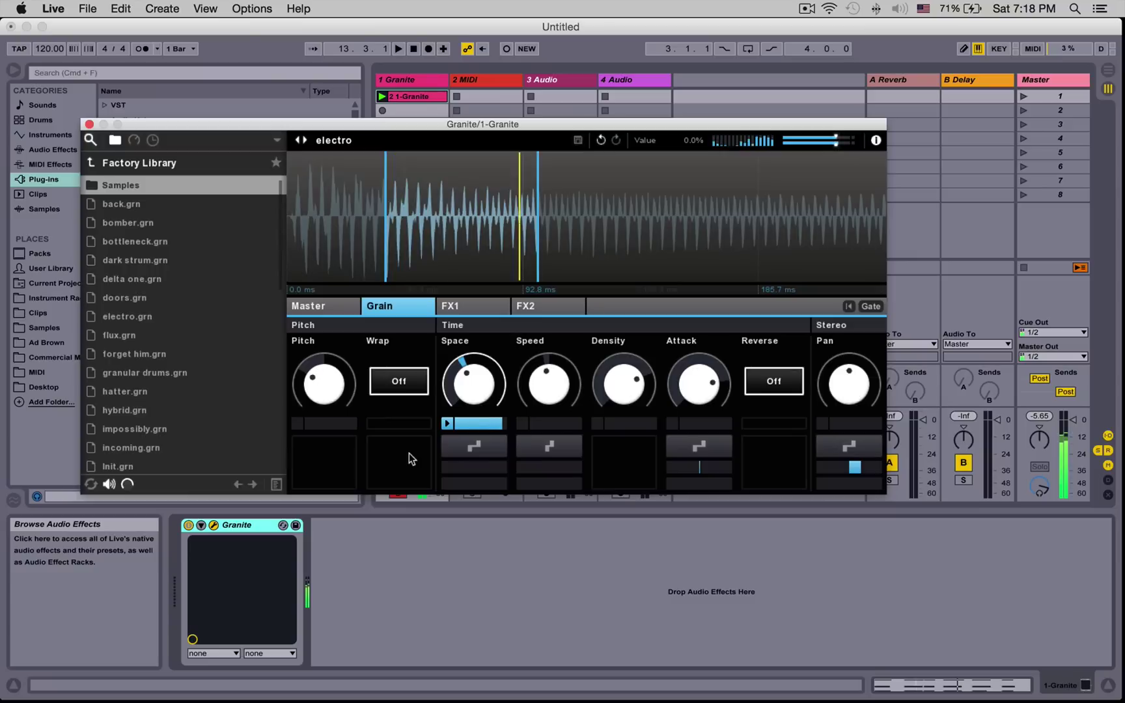
Step: Browse the Granite Factory location and load the bottleneck preset
{"action": "left_click", "coordinate": [133, 163]}
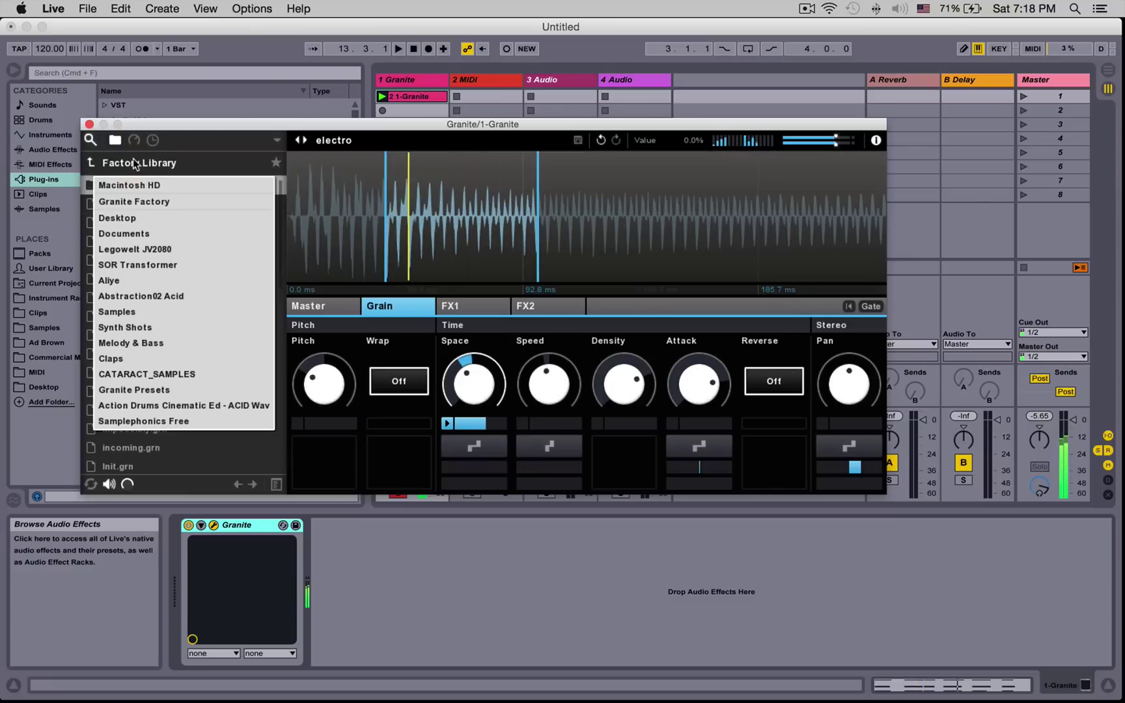
{"action": "left_click", "coordinate": [141, 202]}
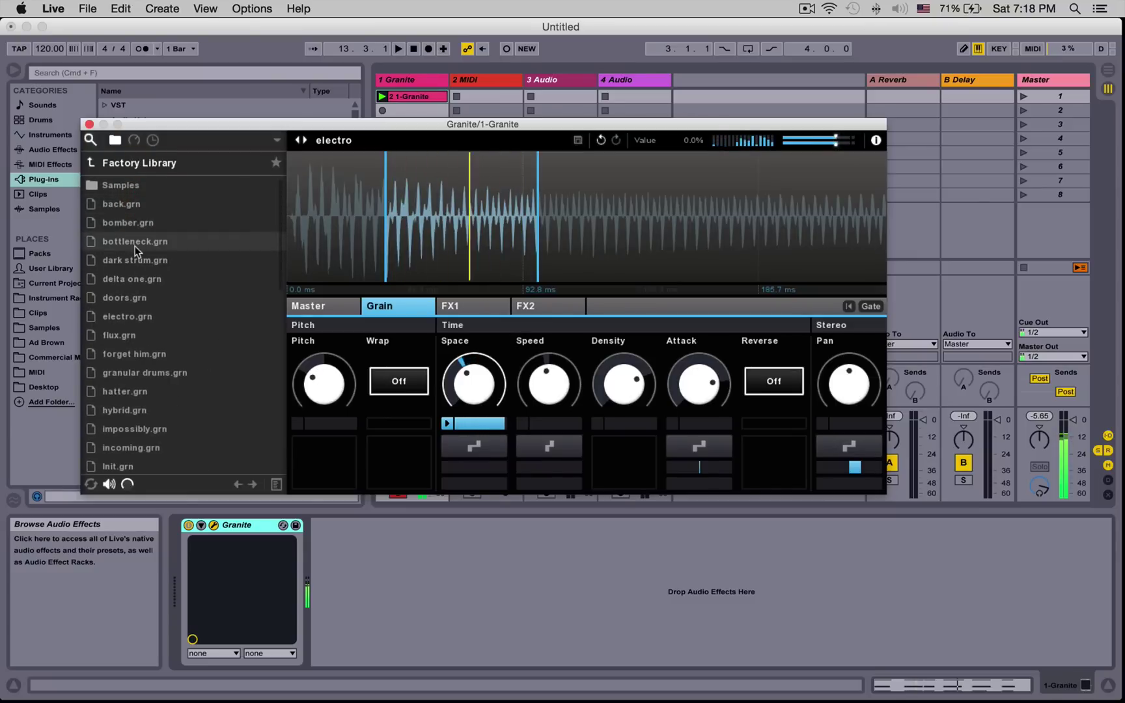
{"action": "left_click", "coordinate": [134, 246]}
{"action": "scroll", "coordinate": [135, 267], "scroll_direction": "down", "scroll_amount": 3}
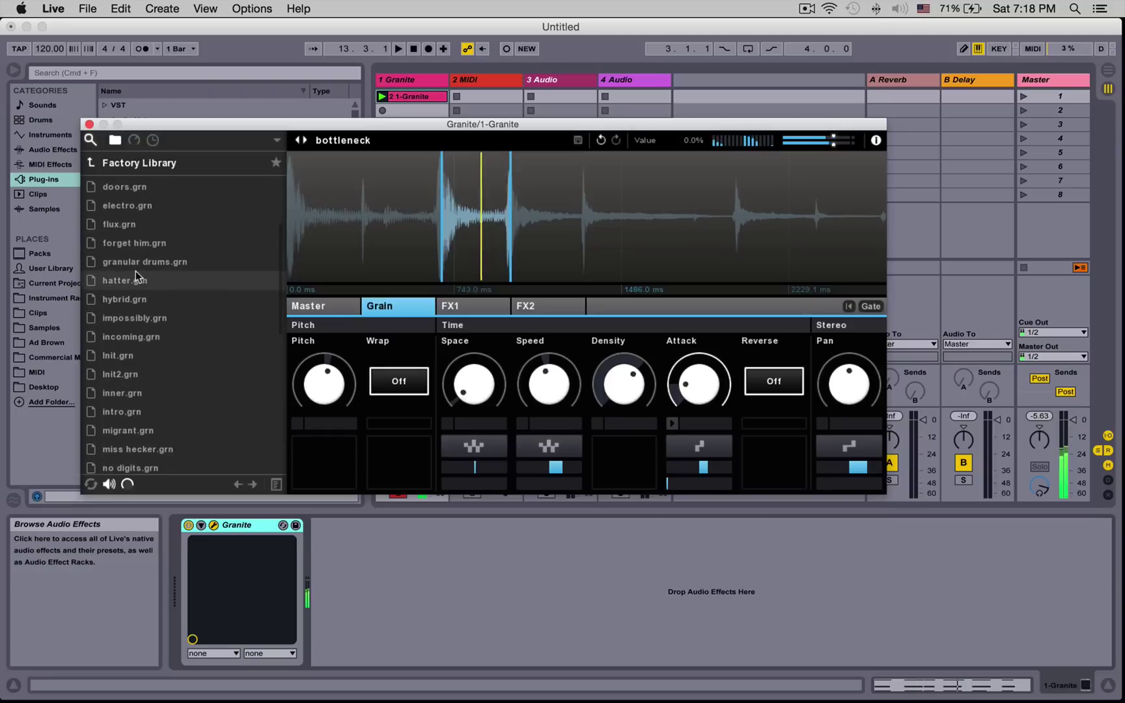
{"action": "scroll", "coordinate": [135, 271], "scroll_direction": "down", "scroll_amount": 4}
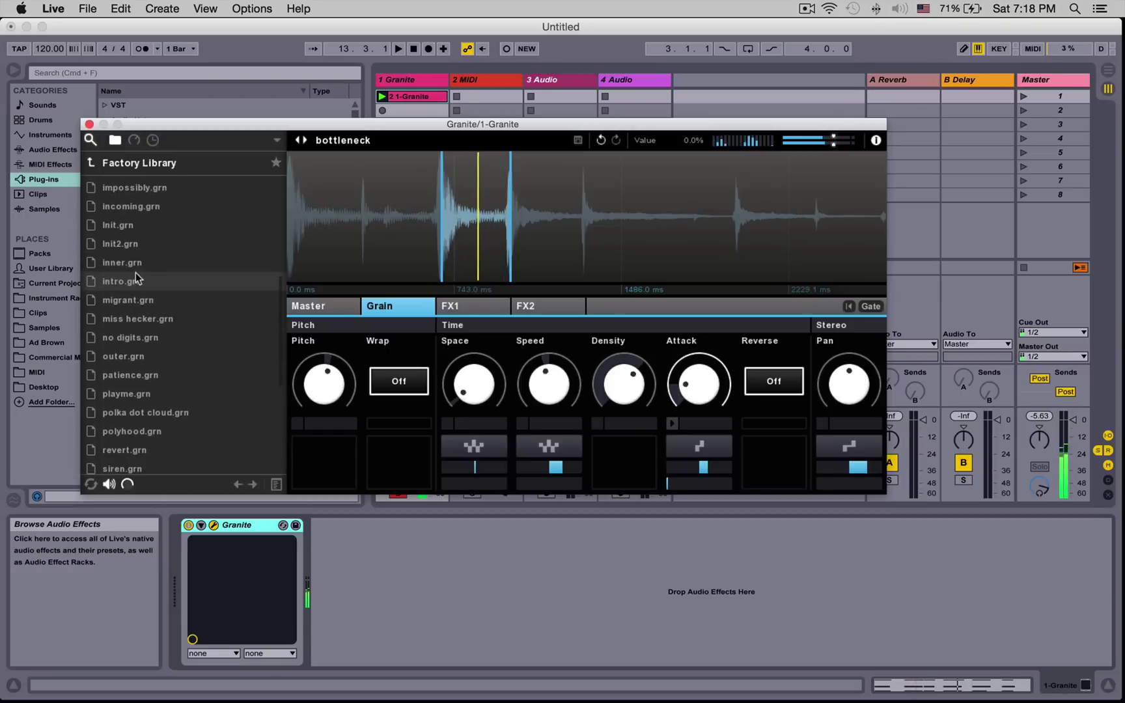
Step: Audition the intro, patience and tailend presets, finishing on teleporter 01
{"action": "left_click", "coordinate": [135, 276]}
{"action": "scroll", "coordinate": [135, 276], "scroll_direction": "down", "scroll_amount": 3}
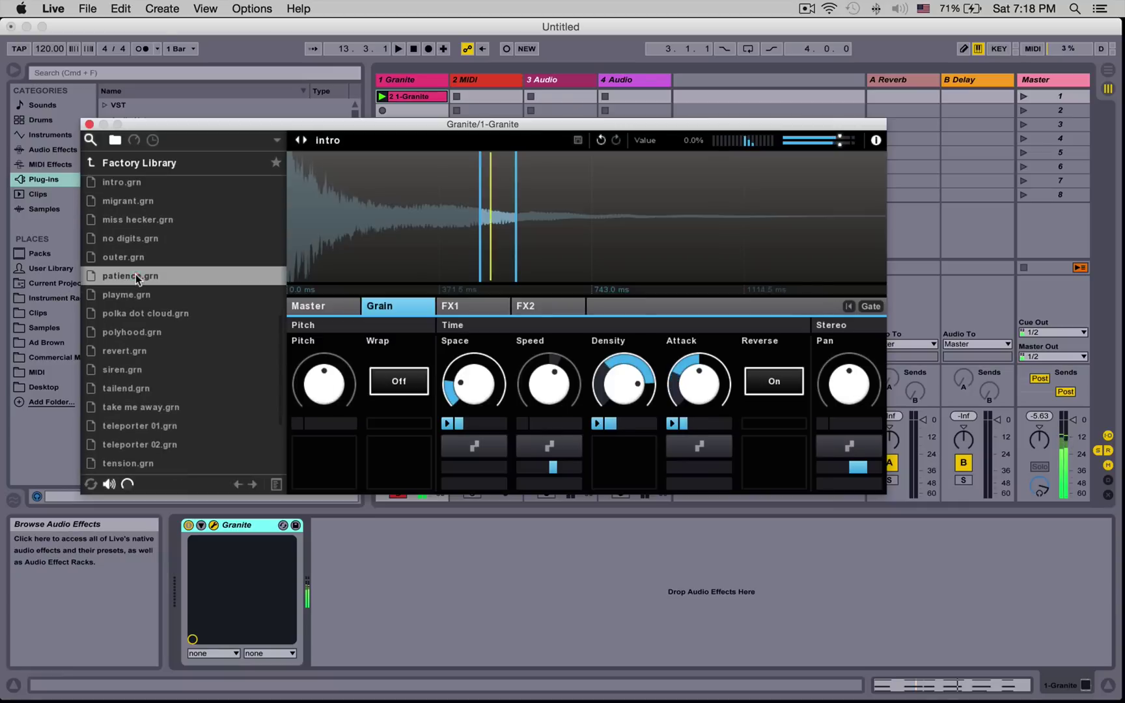
{"action": "left_click", "coordinate": [135, 276]}
{"action": "scroll", "coordinate": [135, 274], "scroll_direction": "down", "scroll_amount": 3}
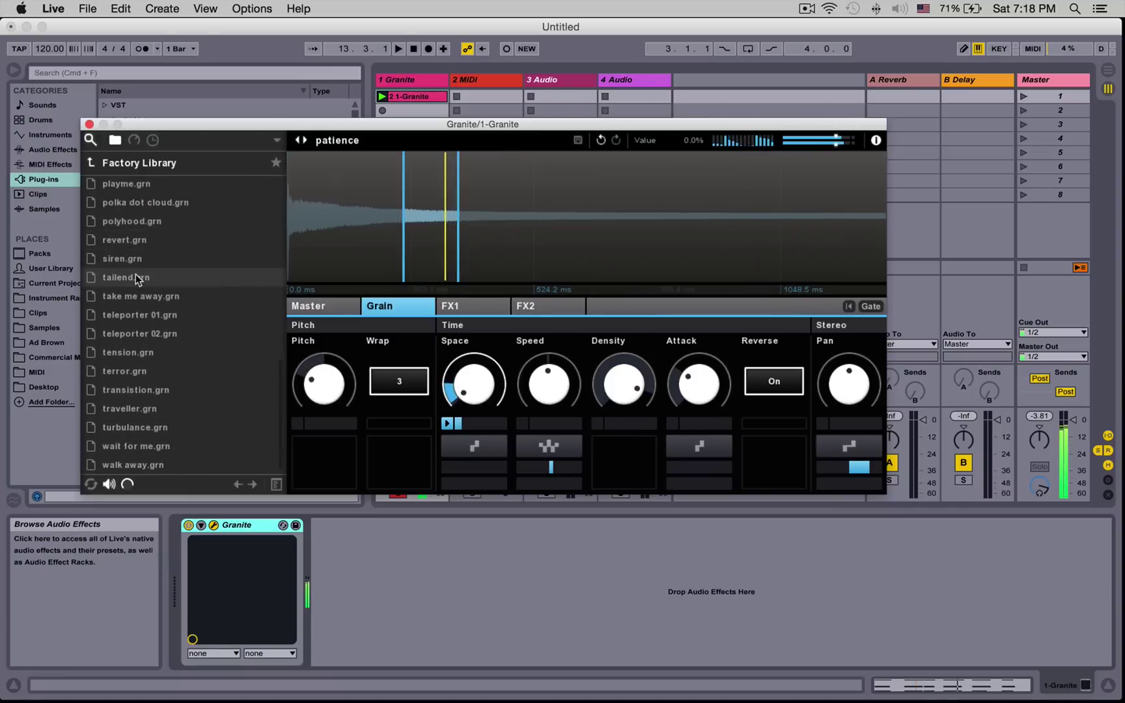
{"action": "left_click", "coordinate": [135, 274]}
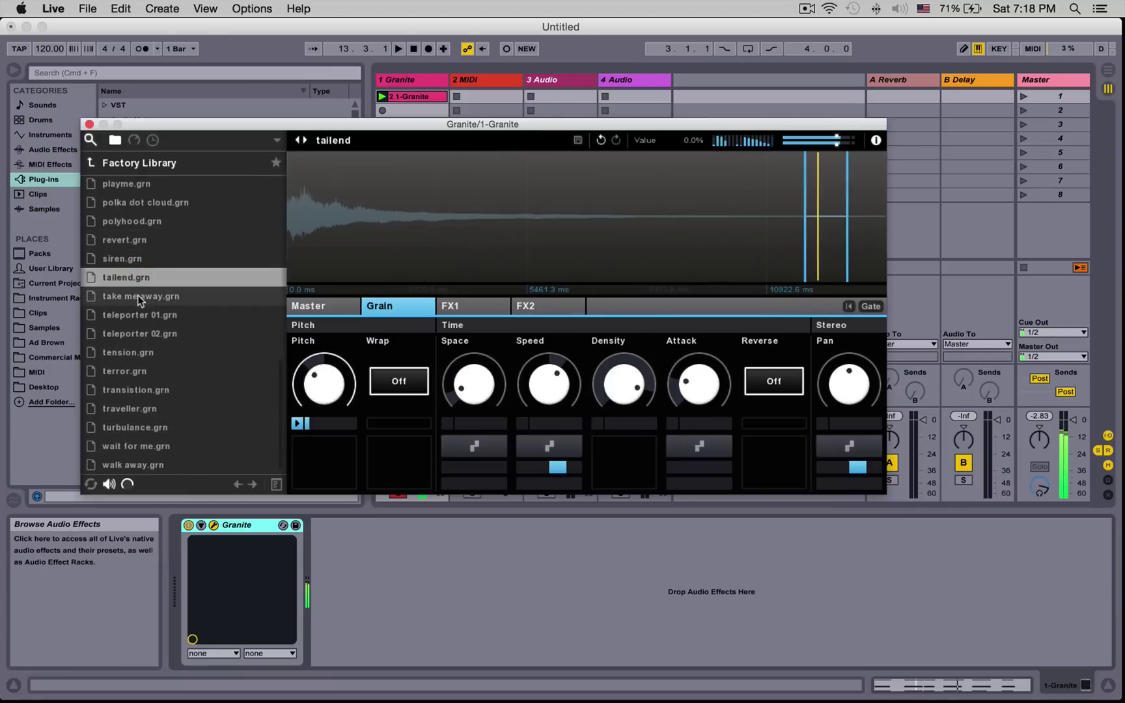
{"action": "left_click", "coordinate": [128, 314]}
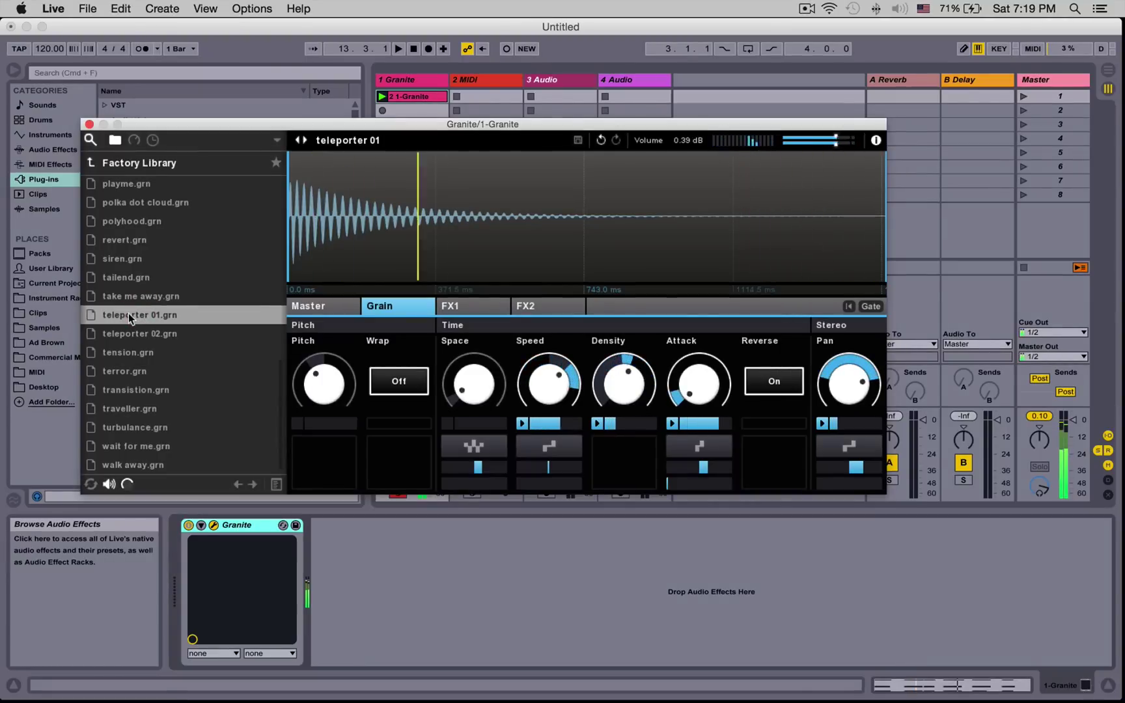
{"action": "scroll", "coordinate": [128, 313], "scroll_direction": "up", "scroll_amount": 15}
Step: Load DrumLoop-02 from Samples, step to DrumLoop-03, enable Gate and lower preview volume
{"action": "left_click", "coordinate": [120, 185]}
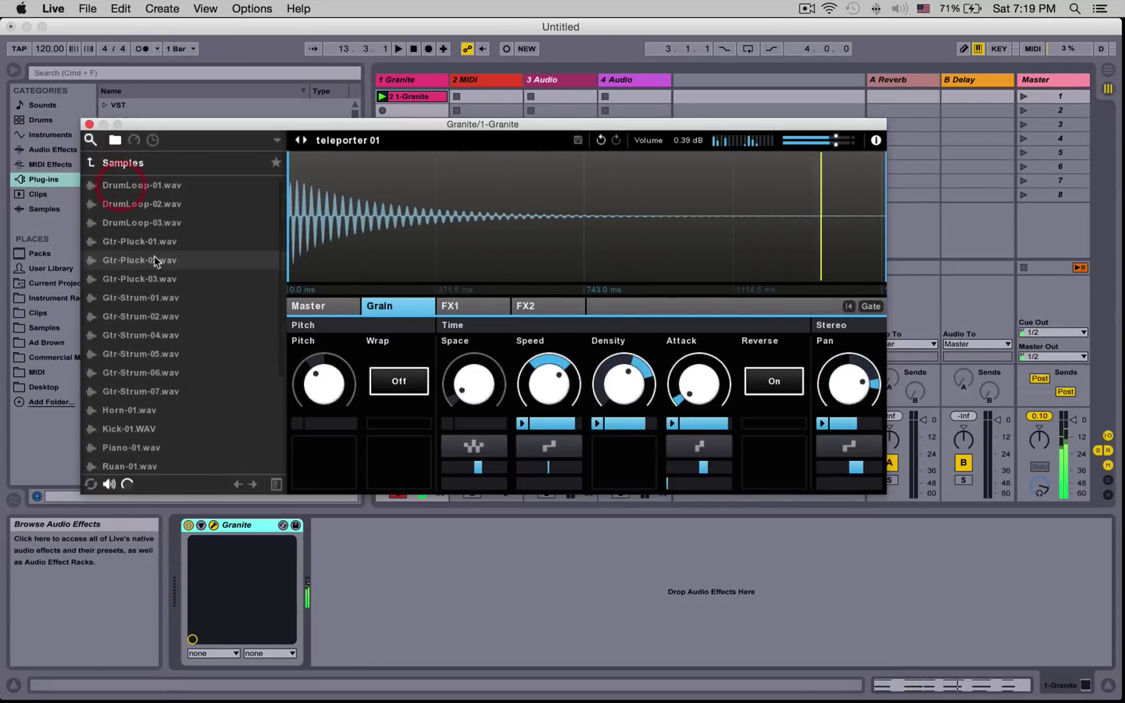
{"action": "left_click_drag", "start_coordinate": [131, 204], "coordinate": [357, 200]}
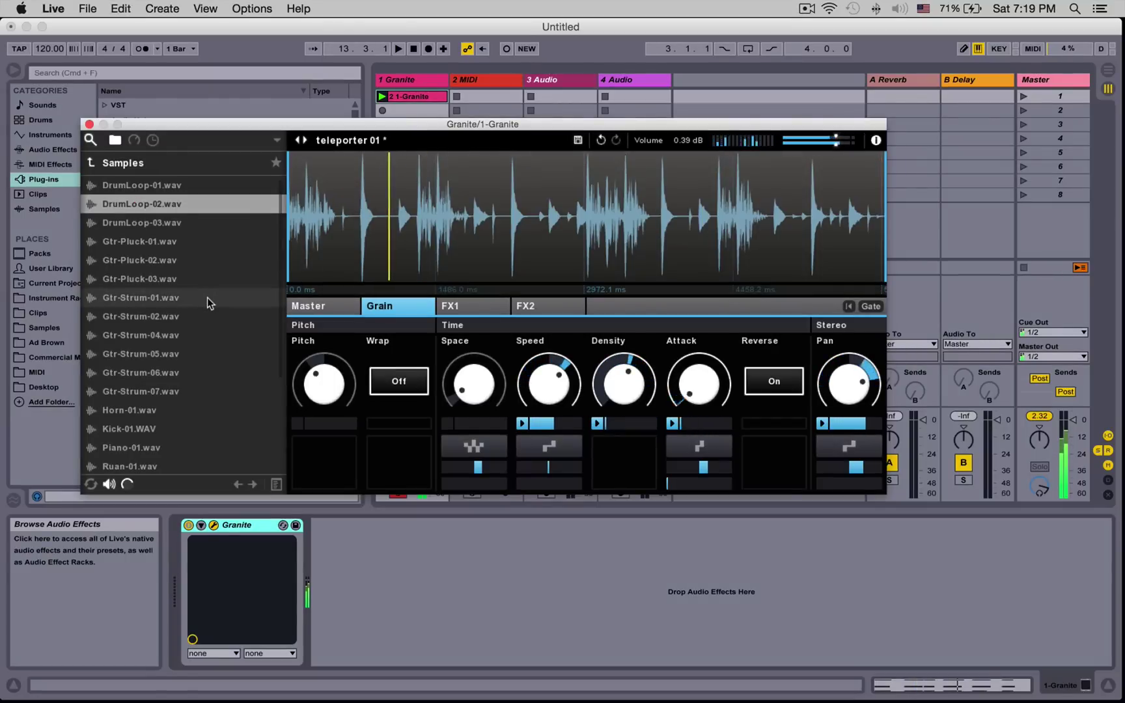
{"action": "key", "text": "Down"}
{"action": "left_click", "coordinate": [870, 306]}
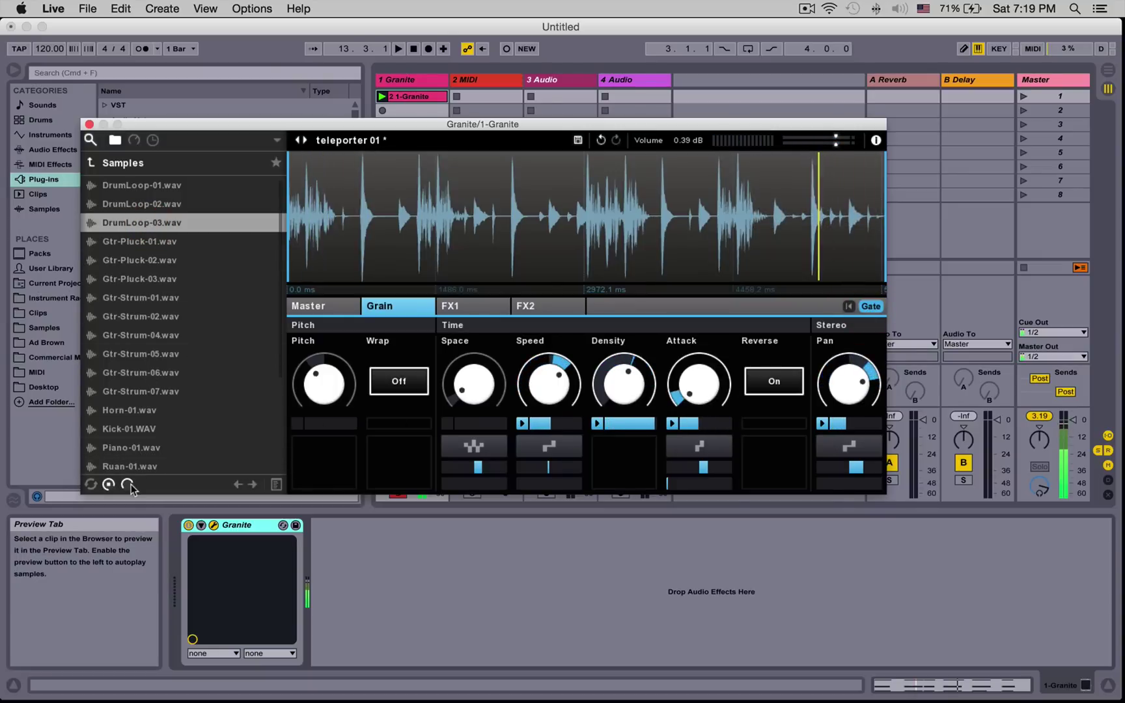
{"action": "mouse_move", "coordinate": [794, 141]}
{"action": "left_mouse_down"}
{"action": "mouse_move", "coordinate": [785, 140]}
{"action": "mouse_move", "coordinate": [799, 140]}
{"action": "left_mouse_up"}
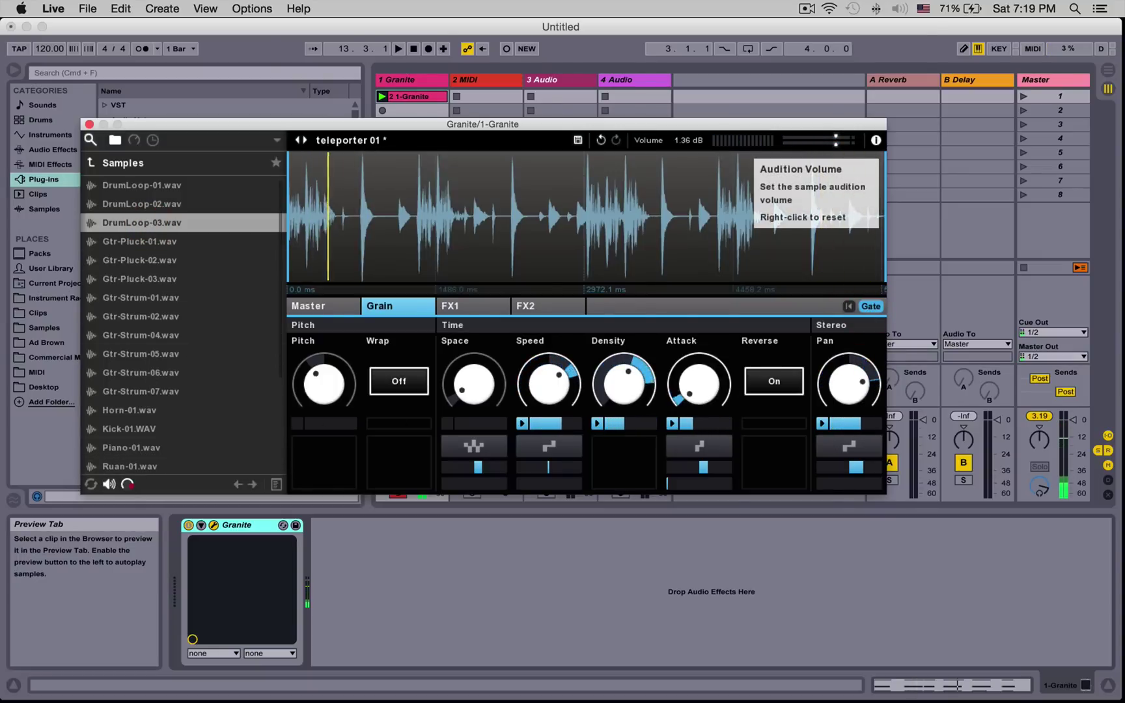
Step: Enable Cycle mode, load Gtr-Pluck-01.wav and switch the master envelope Gate off
{"action": "left_click", "coordinate": [93, 484]}
{"action": "left_click", "coordinate": [134, 246]}
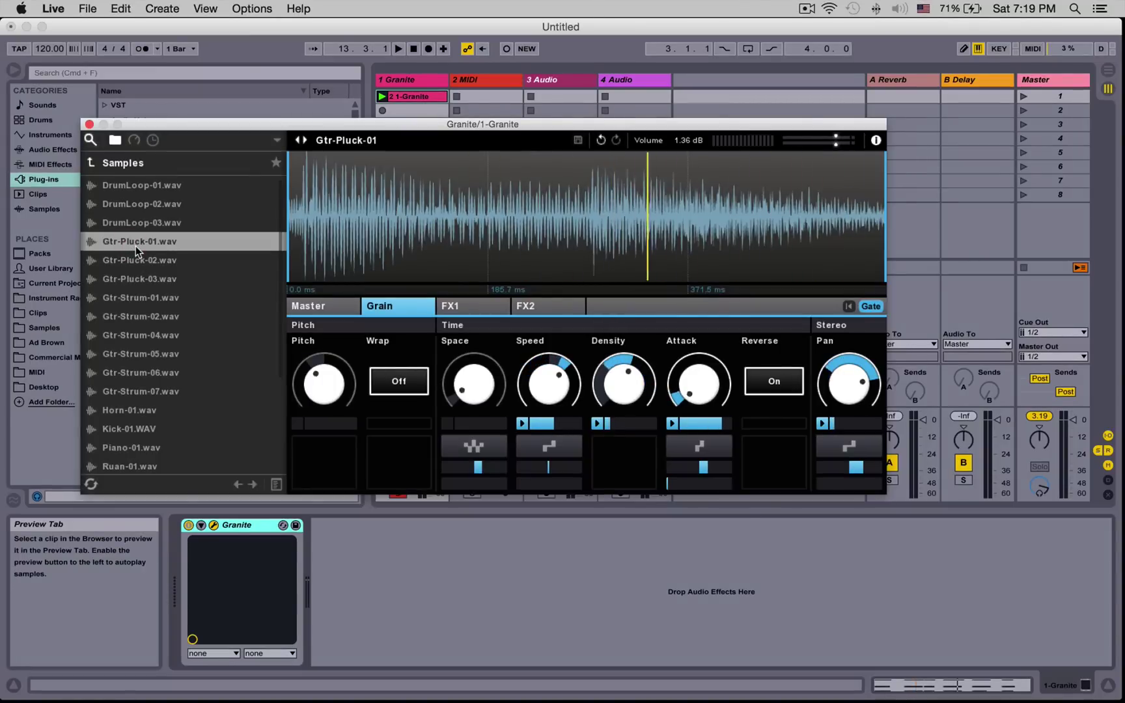
{"action": "left_click", "coordinate": [872, 306]}
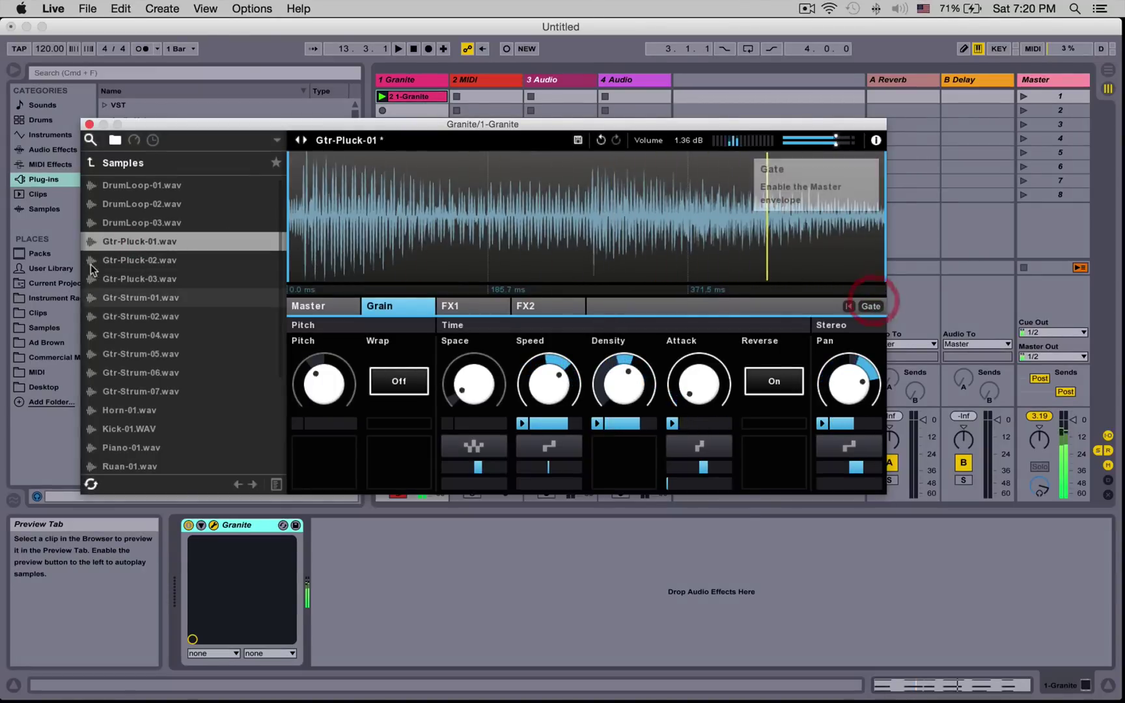
Step: Audition Gtr-Pluck-02, Gtr-Pluck-03, Gtr-Strum-02, Gtr-Strum-04 and Horn-01
{"action": "left_click", "coordinate": [120, 259]}
{"action": "left_click", "coordinate": [127, 280]}
{"action": "left_click", "coordinate": [130, 317]}
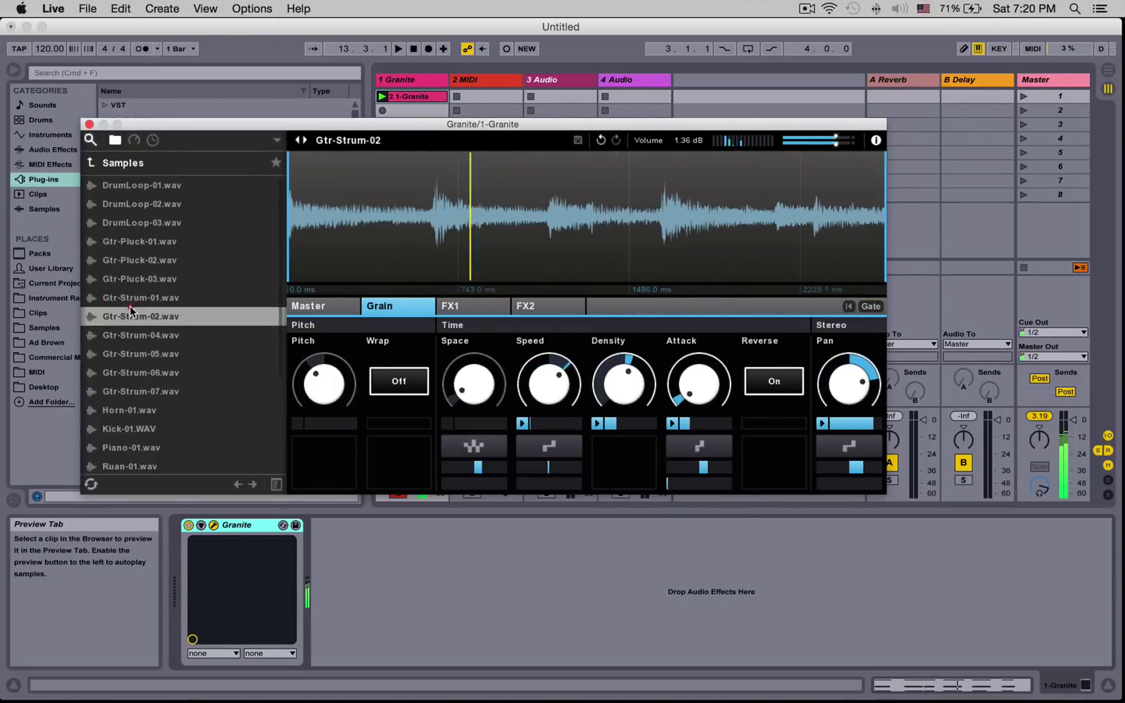
{"action": "left_click", "coordinate": [133, 336]}
{"action": "left_click", "coordinate": [135, 409]}
Step: Audition Ruan-01 and Vocal-01, ending with WoodBlock-01.wav loaded
{"action": "scroll", "coordinate": [134, 407], "scroll_direction": "down", "scroll_amount": 1}
{"action": "left_click", "coordinate": [134, 407]}
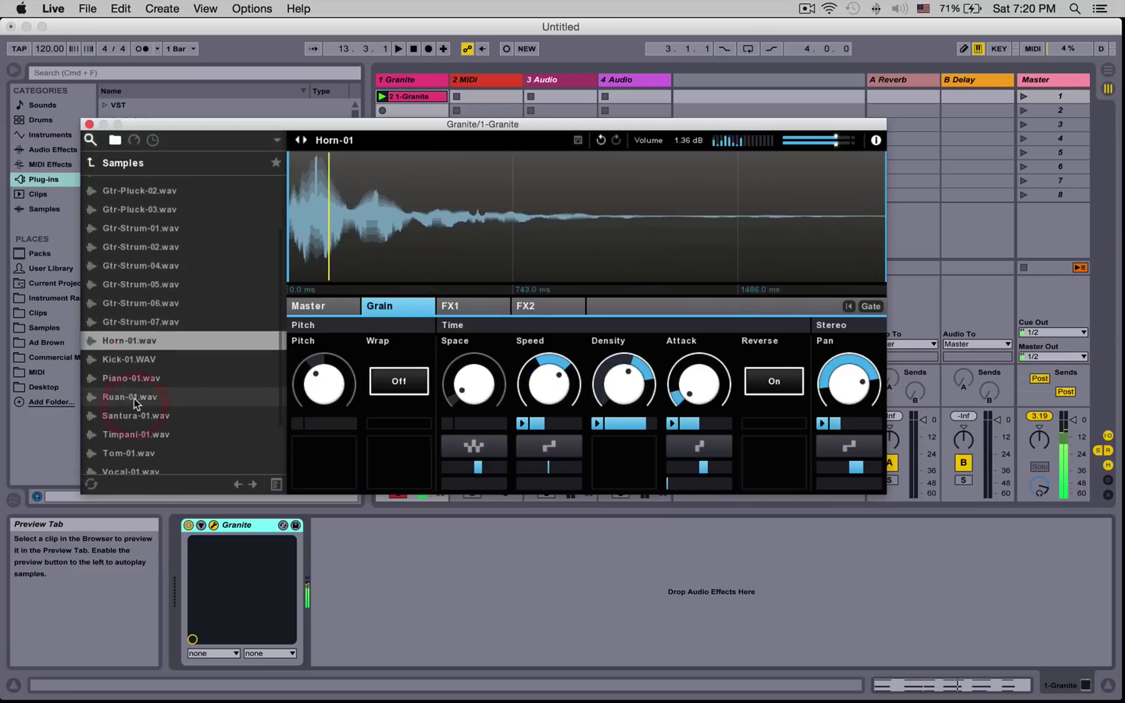
{"action": "scroll", "coordinate": [134, 405], "scroll_direction": "down", "scroll_amount": 2}
{"action": "left_click", "coordinate": [134, 405]}
{"action": "scroll", "coordinate": [134, 403], "scroll_direction": "down", "scroll_amount": 4}
{"action": "left_click", "coordinate": [134, 404]}
{"action": "left_click", "coordinate": [137, 427]}
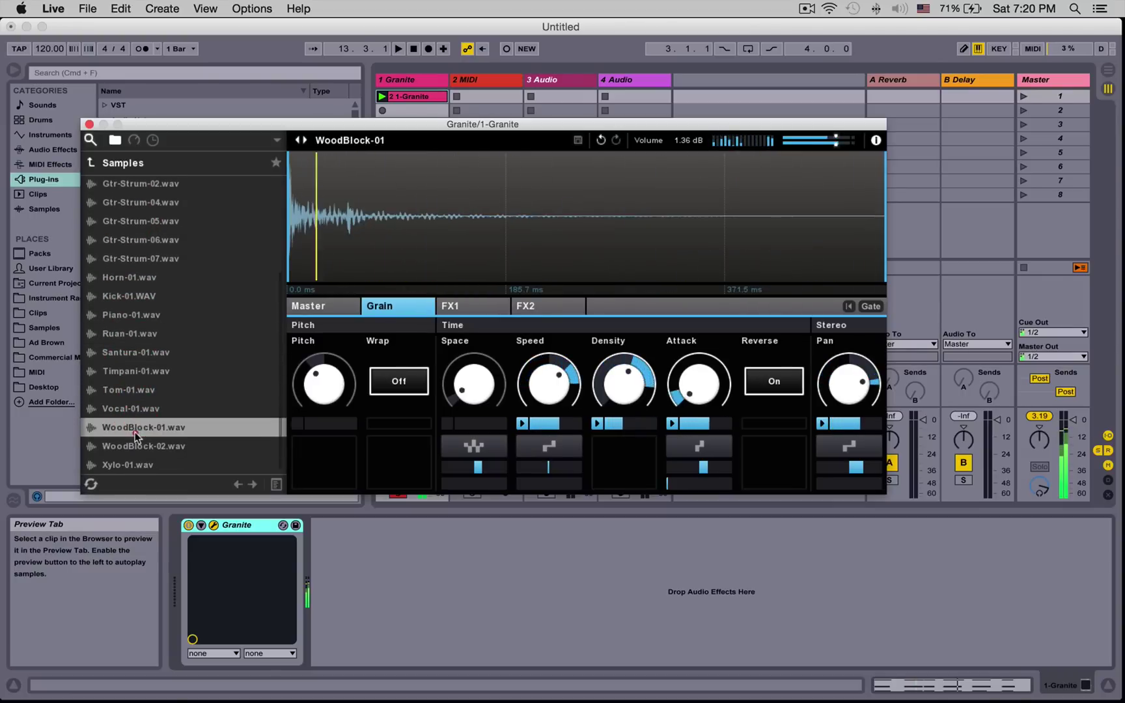
{"action": "scroll", "coordinate": [169, 391], "scroll_direction": "up", "scroll_amount": 5}
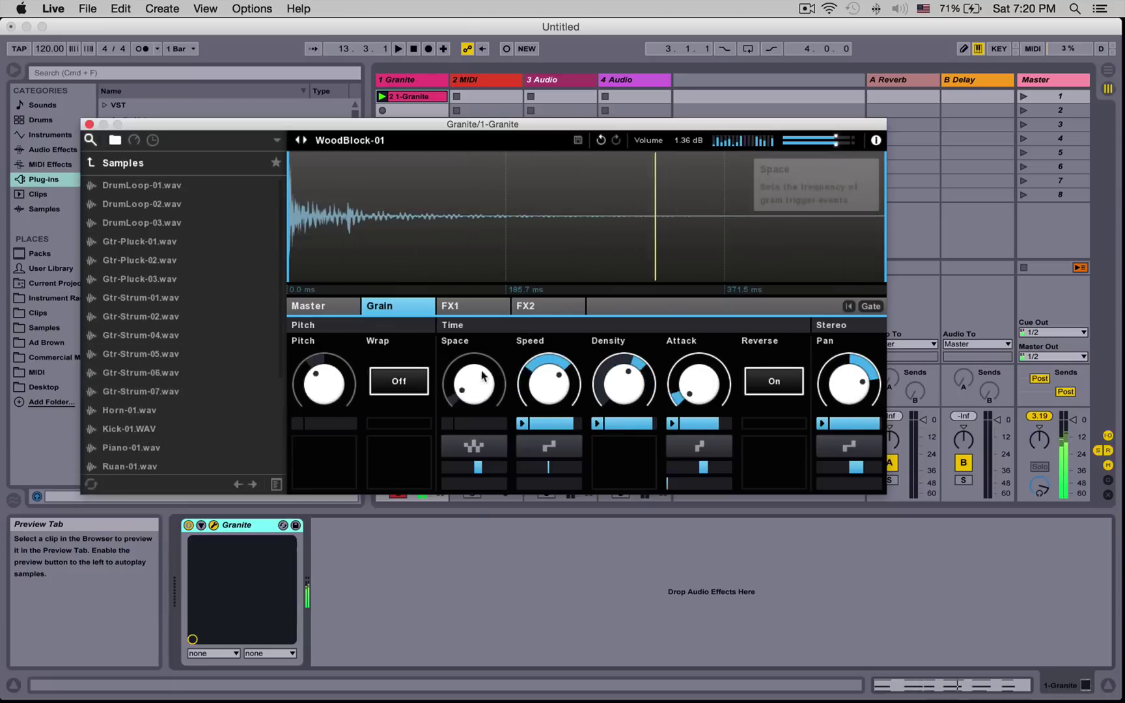
Step: Switch the browser location to Macintosh HD, then the Claps folder, then another location
{"action": "left_click", "coordinate": [124, 166]}
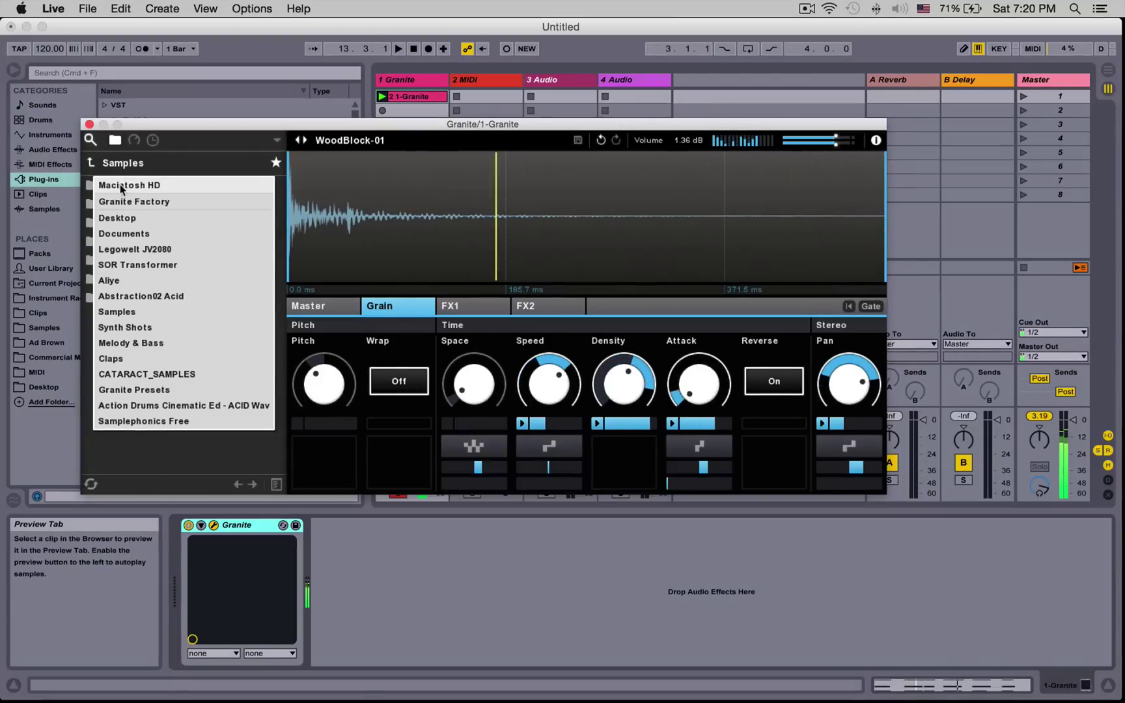
{"action": "left_click", "coordinate": [120, 185]}
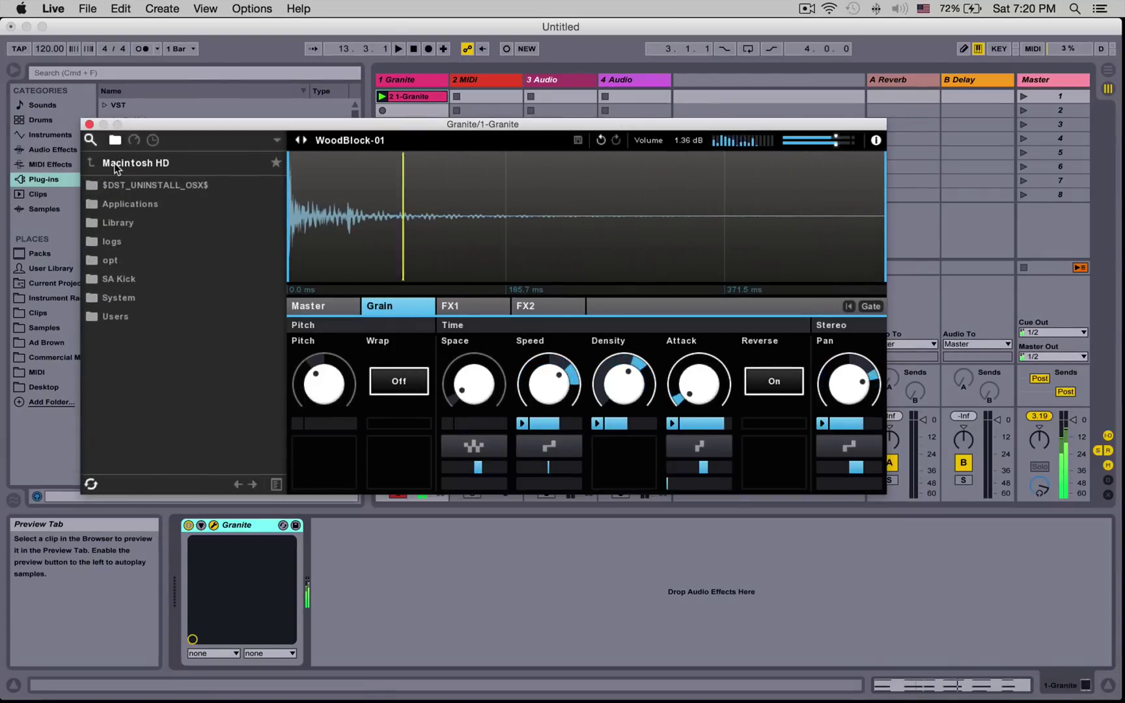
{"action": "left_click", "coordinate": [115, 168]}
{"action": "left_click", "coordinate": [149, 351]}
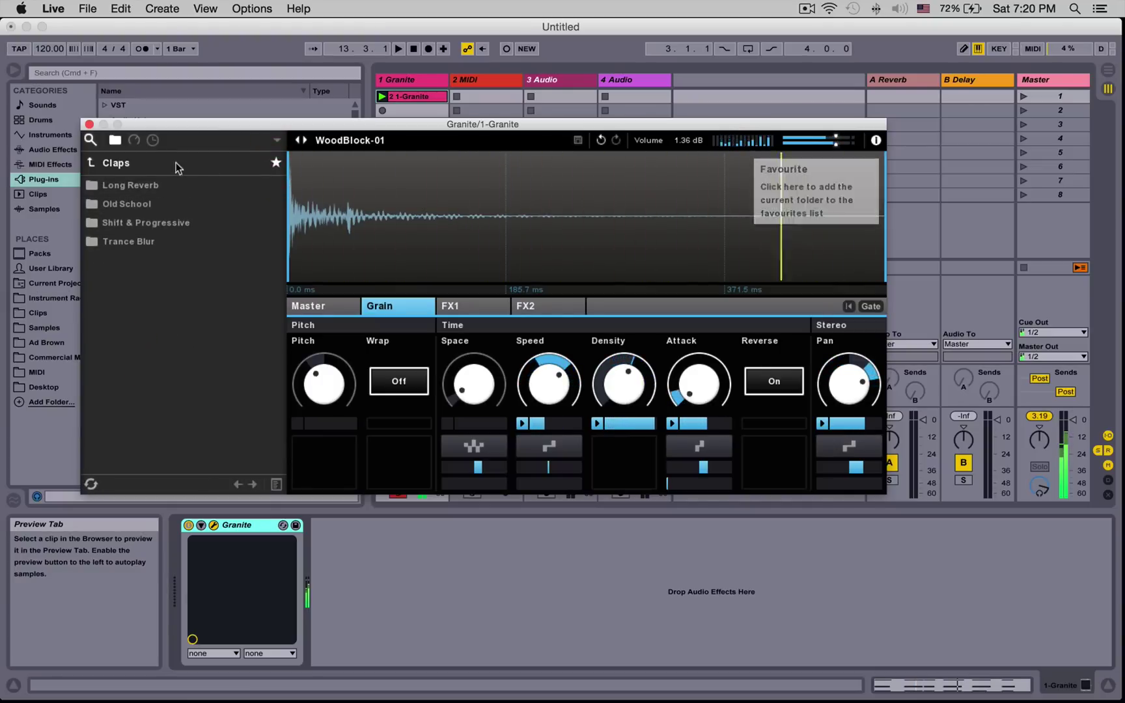
{"action": "left_click", "coordinate": [133, 164]}
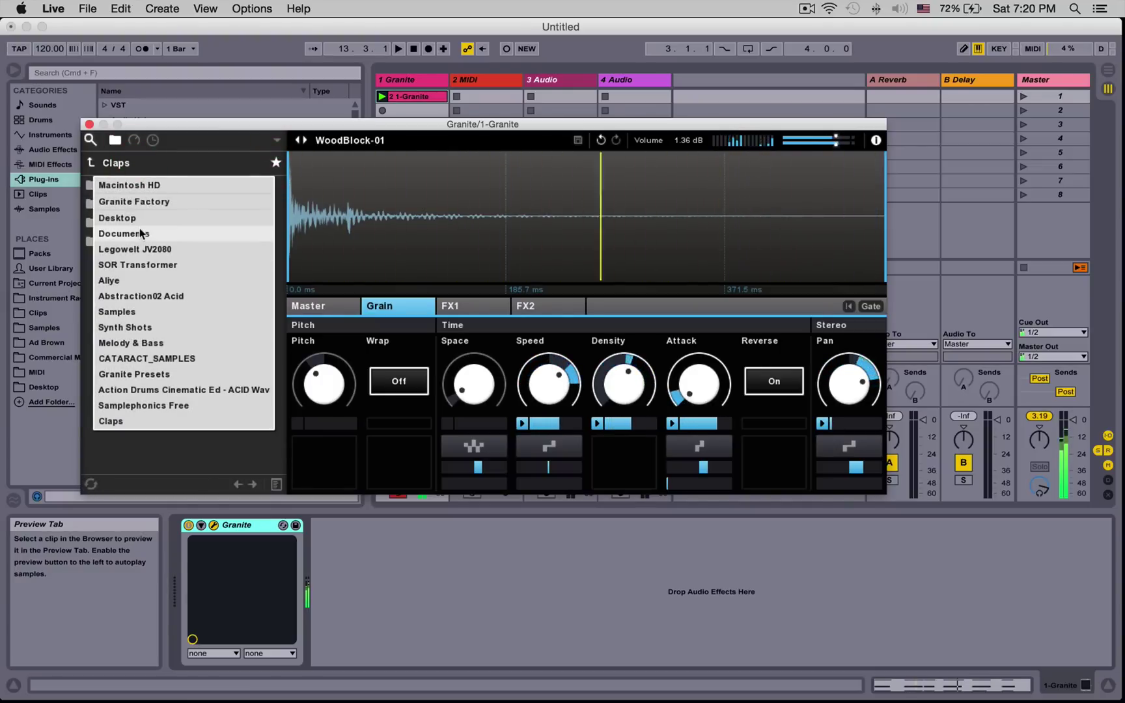
{"action": "left_click", "coordinate": [134, 202]}
Step: View the Assignment Manager, then use undo history to return to take me away and electro
{"action": "left_click", "coordinate": [134, 140]}
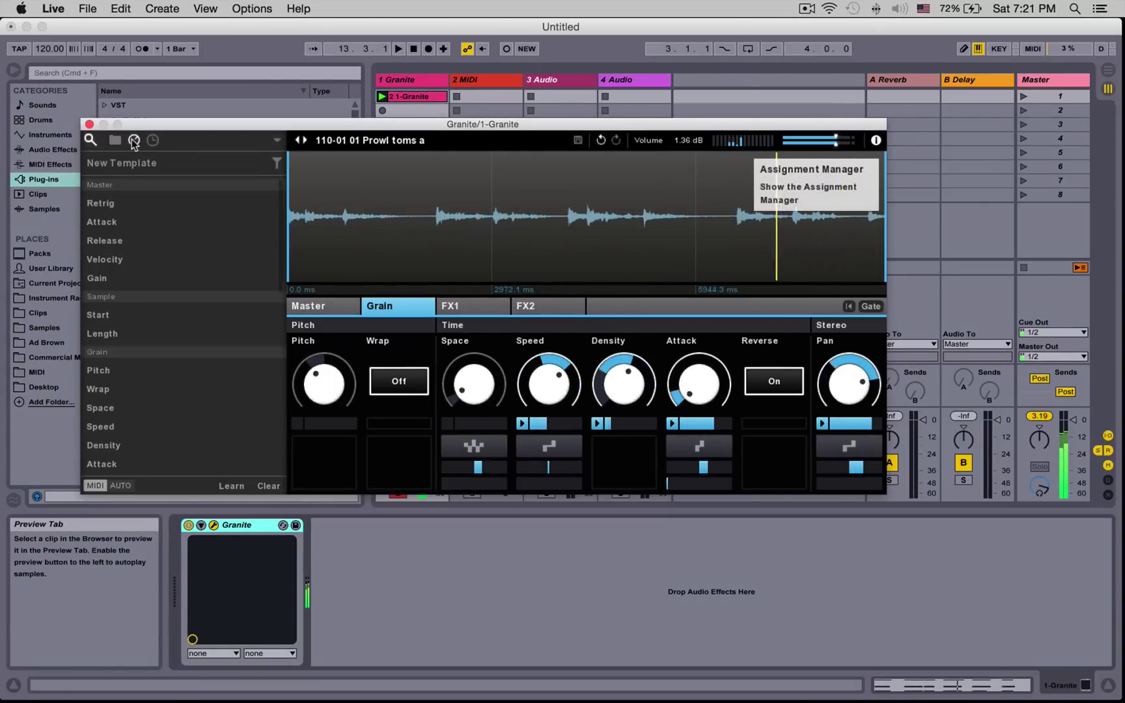
{"action": "left_click", "coordinate": [152, 140]}
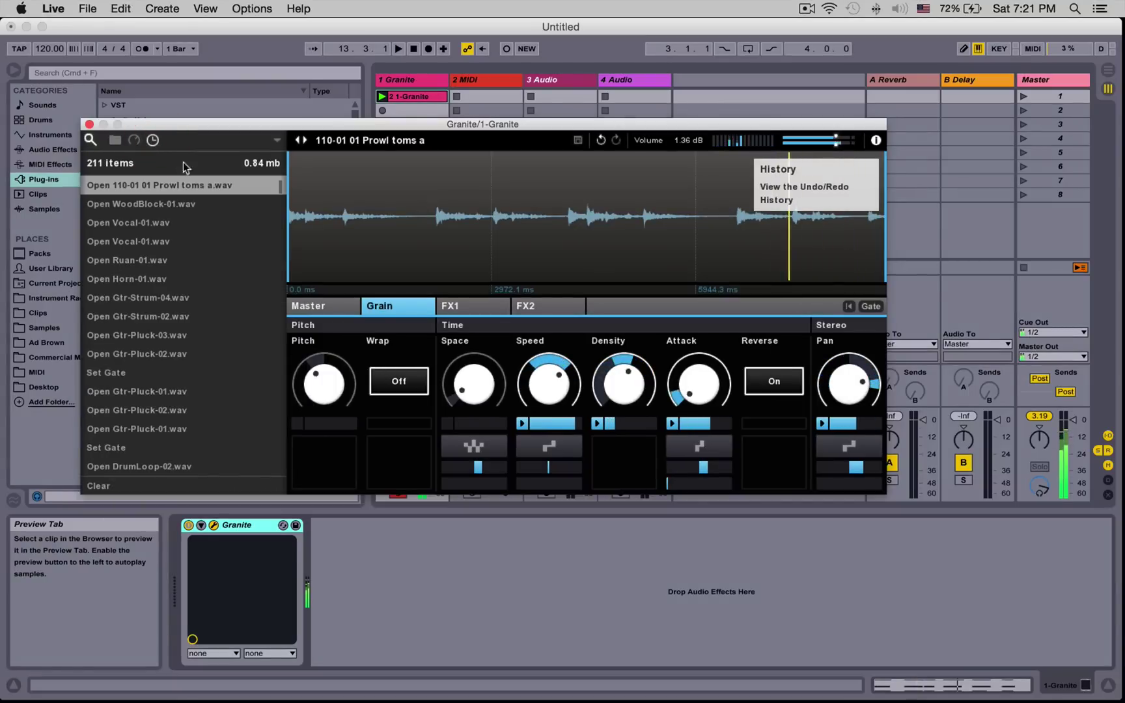
{"action": "scroll", "coordinate": [159, 283], "scroll_direction": "down", "scroll_amount": 10}
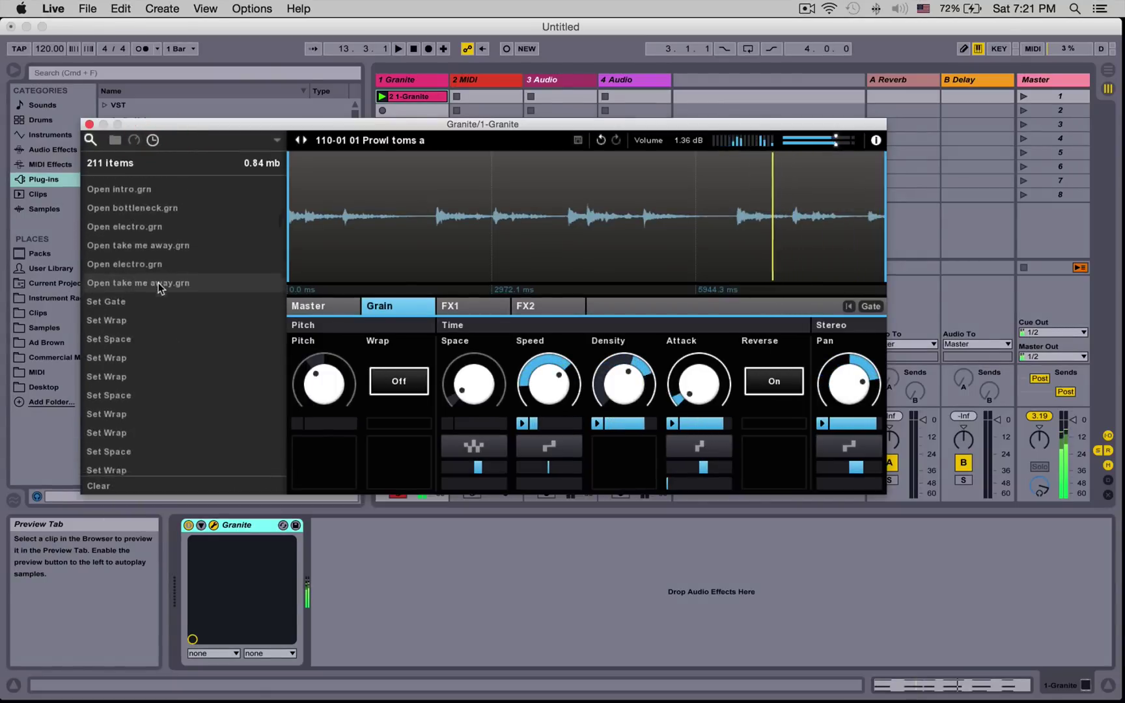
{"action": "scroll", "coordinate": [158, 282], "scroll_direction": "down", "scroll_amount": 3}
{"action": "left_click", "coordinate": [157, 281]}
{"action": "scroll", "coordinate": [157, 282], "scroll_direction": "up", "scroll_amount": 5}
{"action": "left_click", "coordinate": [157, 282]}
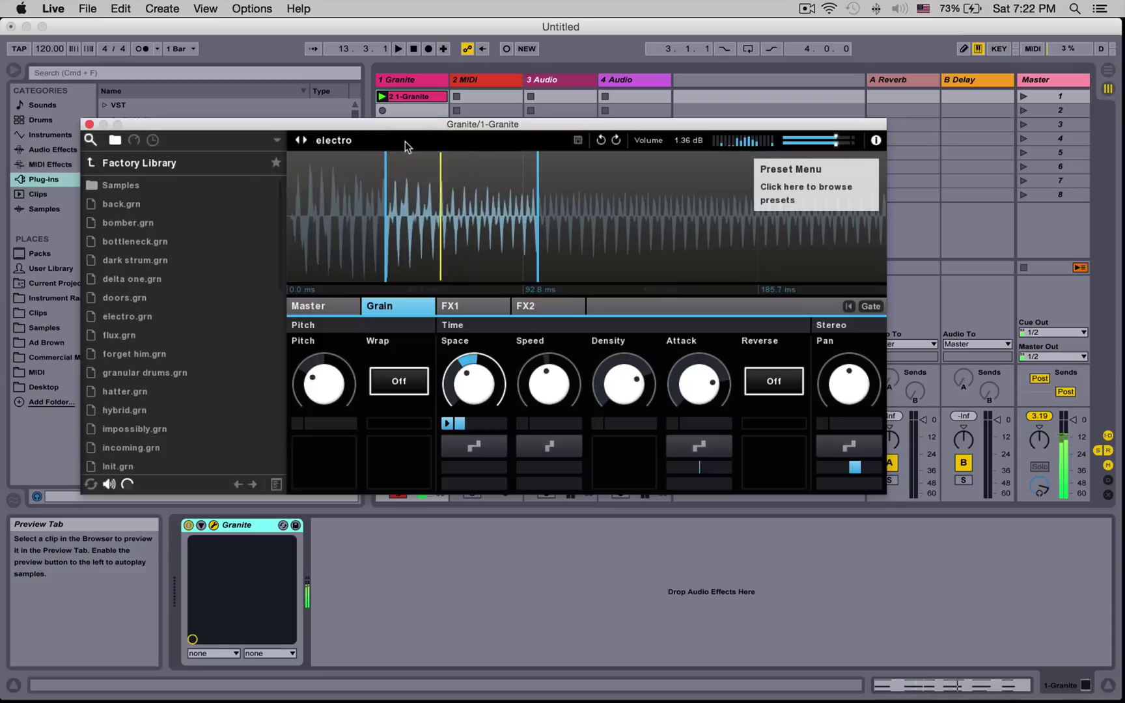
Step: Hide the browser pane, glance at the preset list, and cancel the Save Preset dialog
{"action": "left_click", "coordinate": [91, 139]}
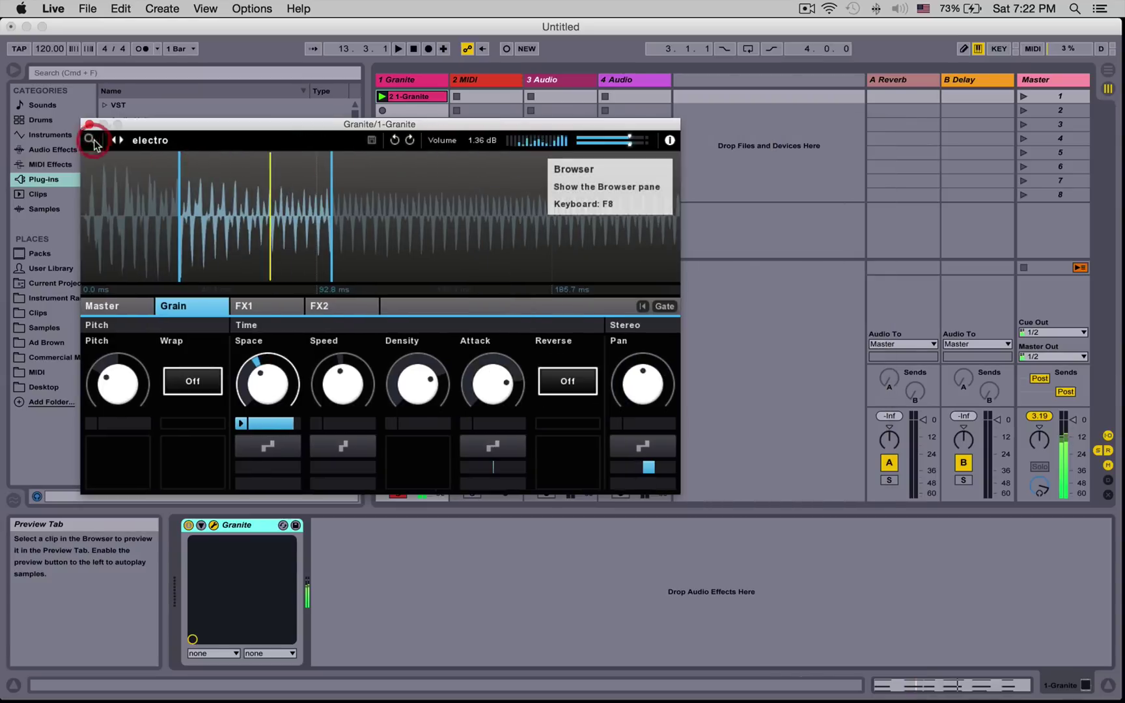
{"action": "left_click", "coordinate": [200, 141]}
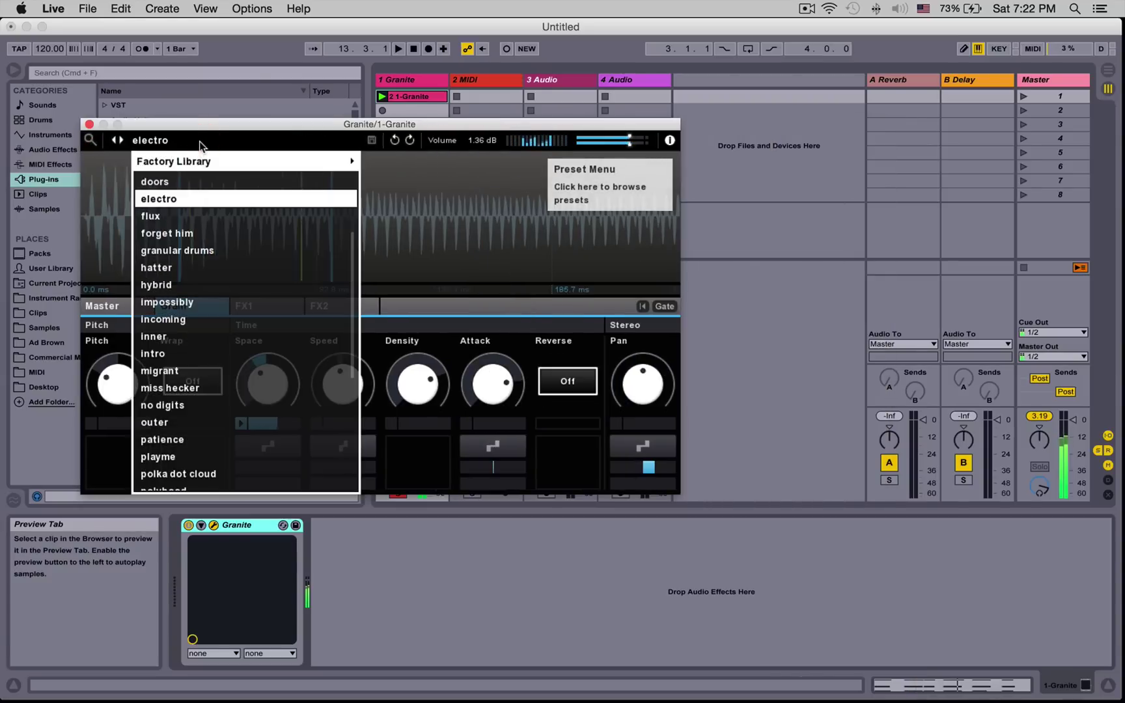
{"action": "left_click", "coordinate": [202, 141]}
{"action": "left_click", "coordinate": [372, 139]}
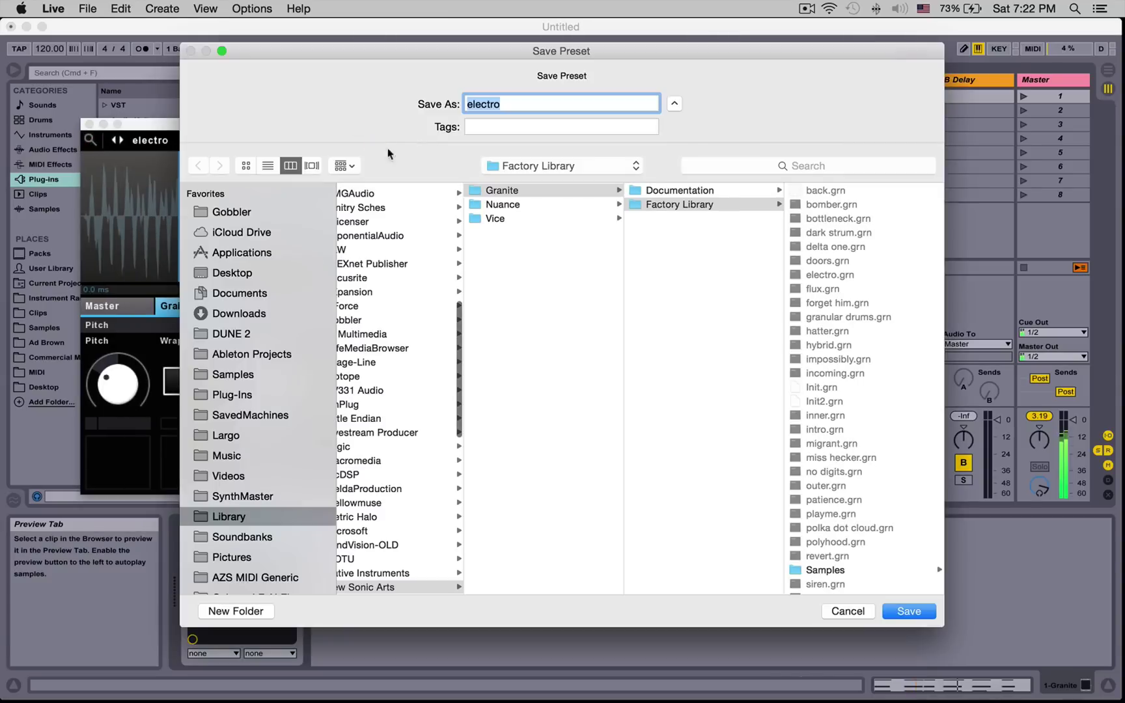
{"action": "key", "text": "Escape"}
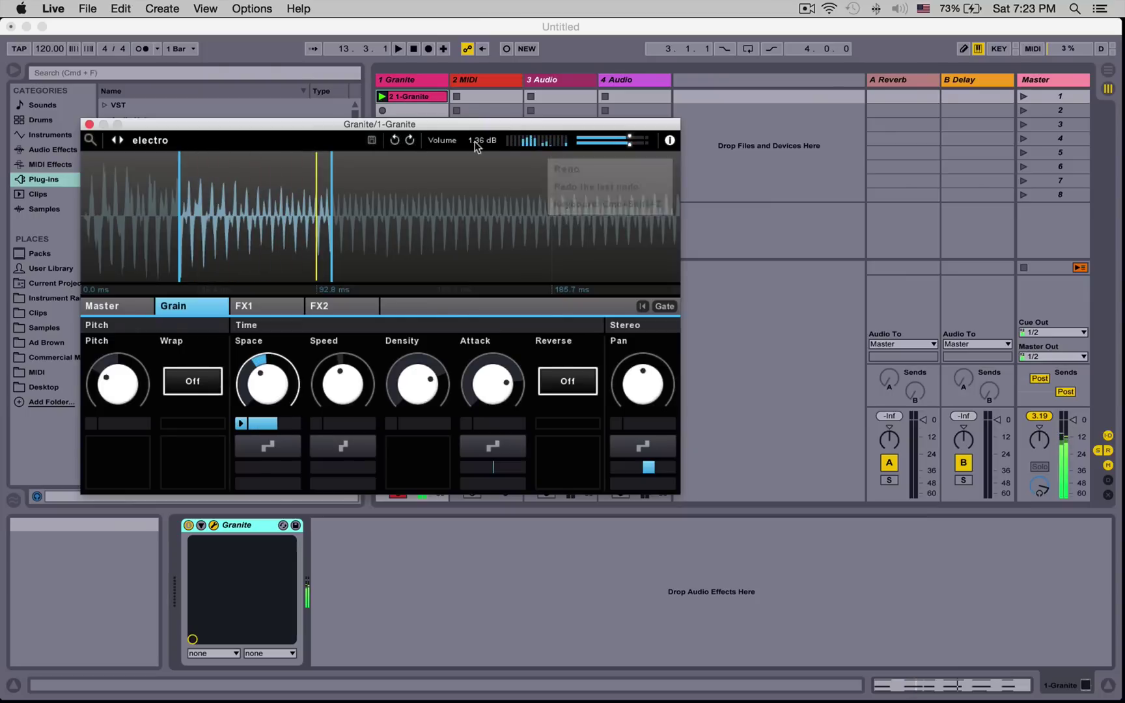
Step: Reset Granite's Volume slider from -3.0 dB to 0.0 dB
{"action": "left_click", "coordinate": [447, 142]}
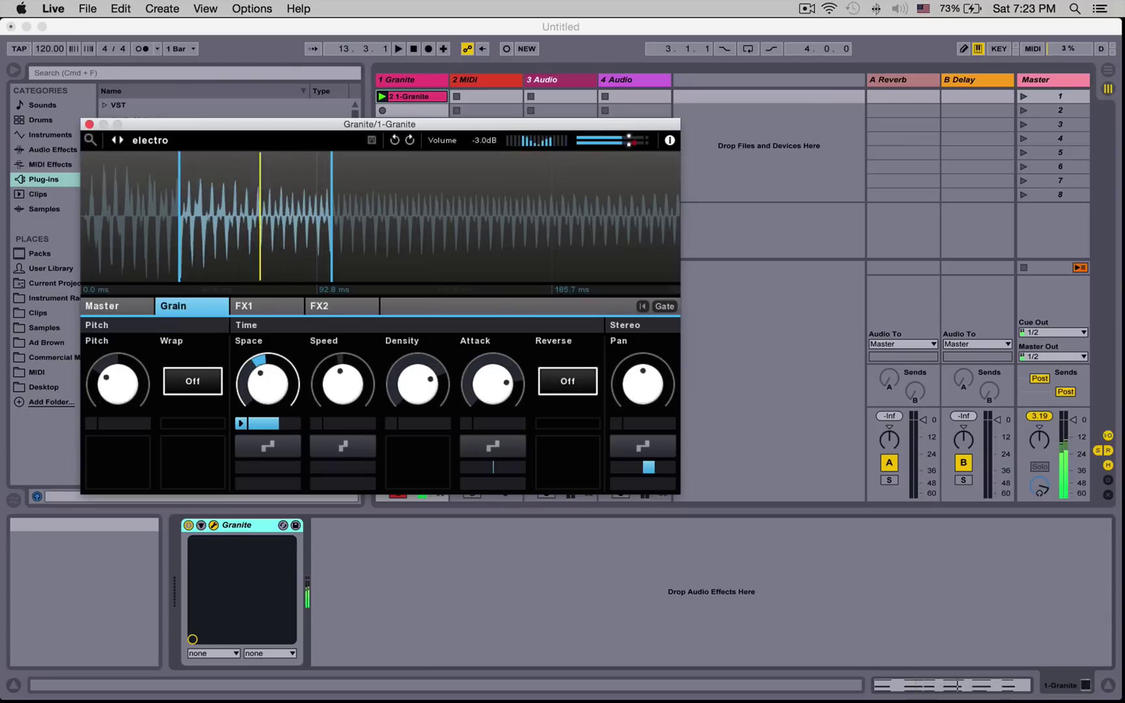
{"action": "double_click", "coordinate": [629, 141]}
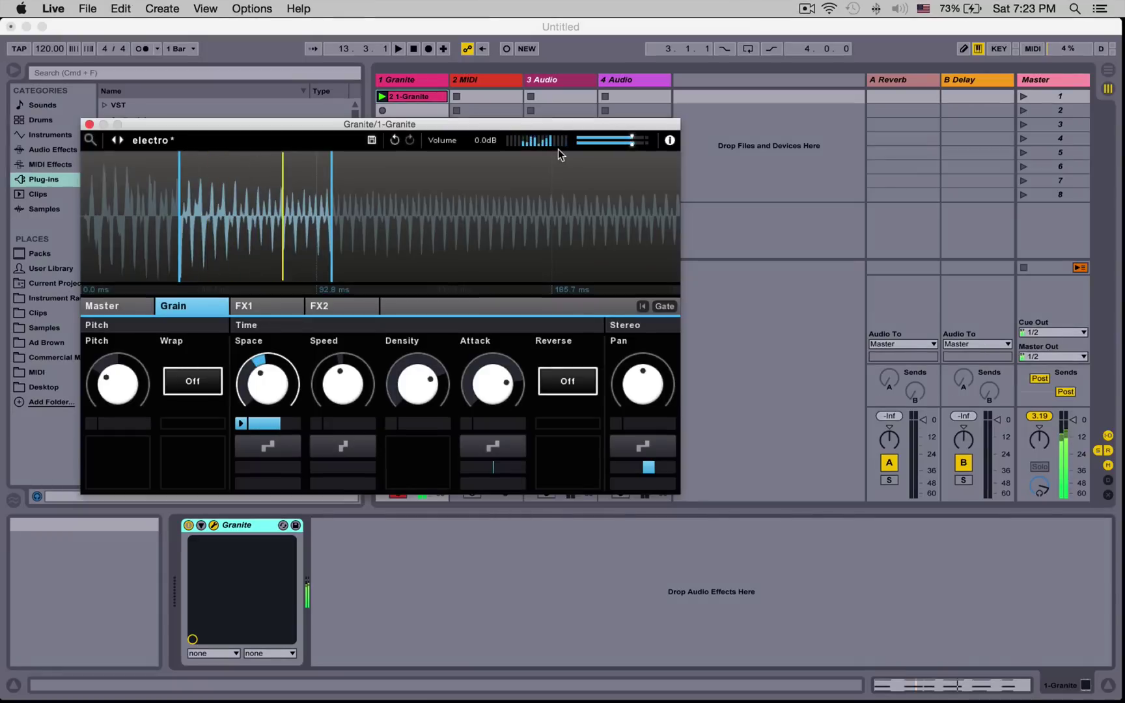
Step: Toggle the 'i' Info button so the explanatory info bubbles end up hidden
{"action": "left_click", "coordinate": [670, 141]}
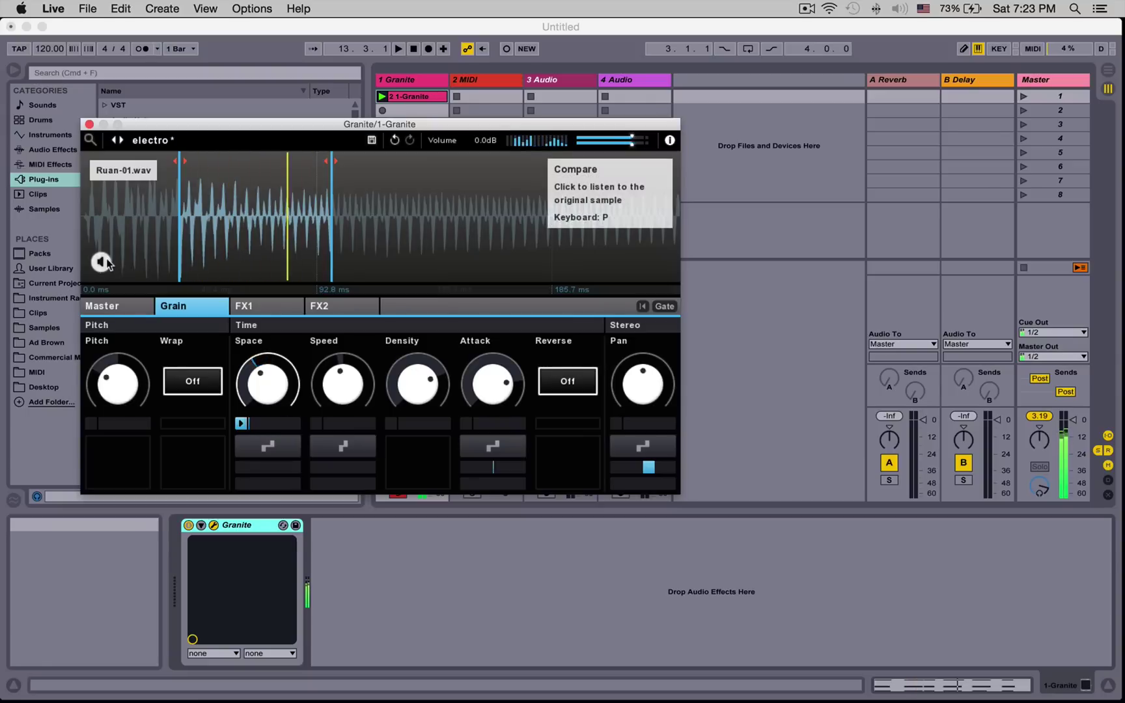
{"action": "left_click", "coordinate": [669, 142]}
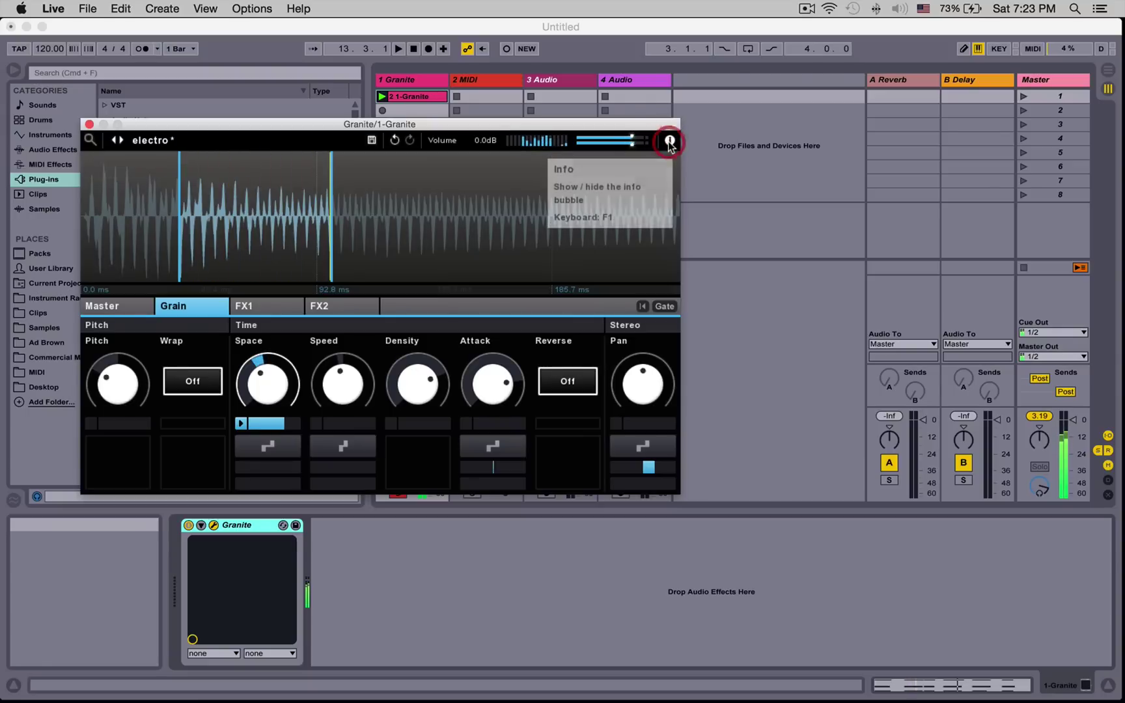